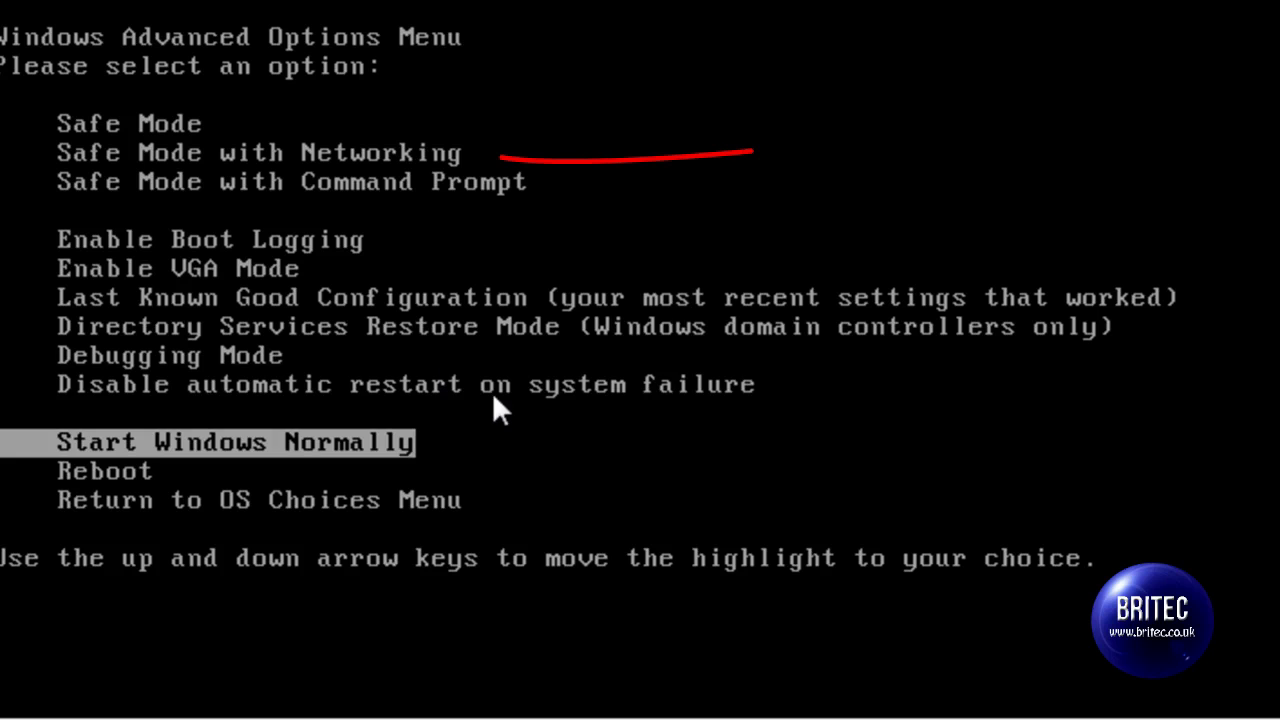
Choose Safe Mode with Networking as the startup mode and start Microsoft Windows XP Home Edition.
key("Up")
key("Up")
key("Up")
key("Up")
key("Up")
key("Up")
key("Up")
key("Up")
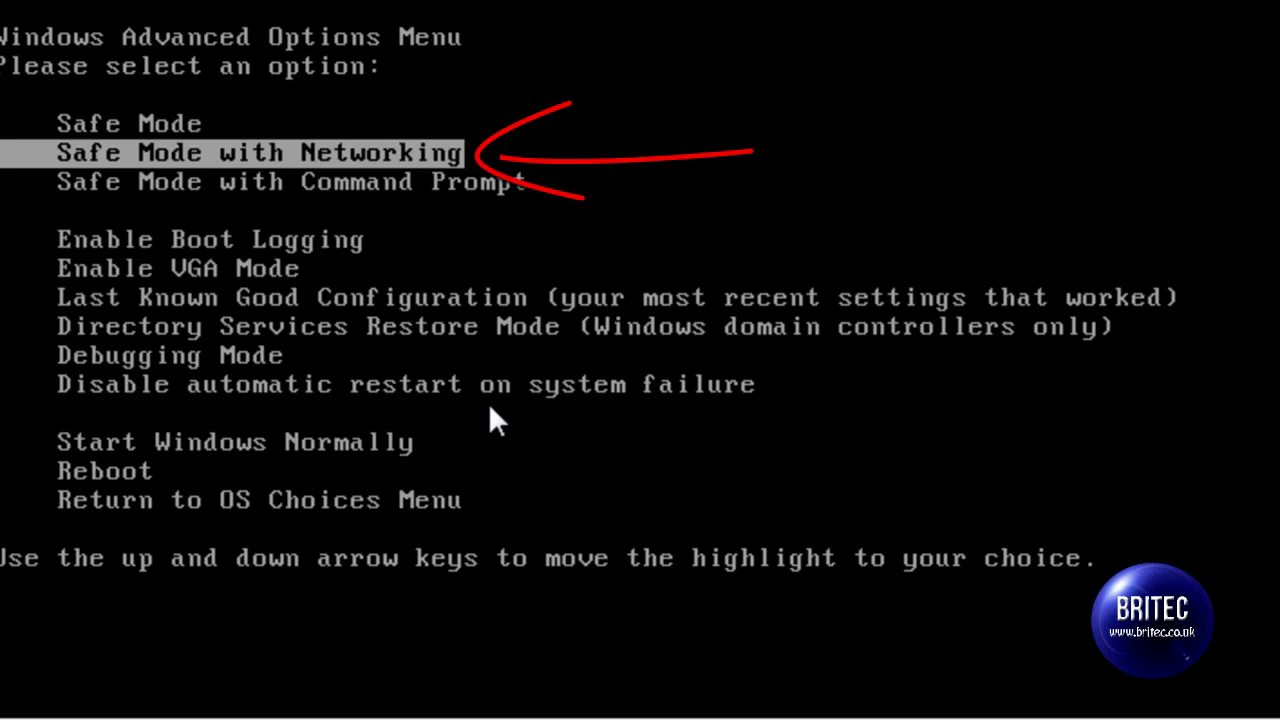
key("Up")
key("Down")
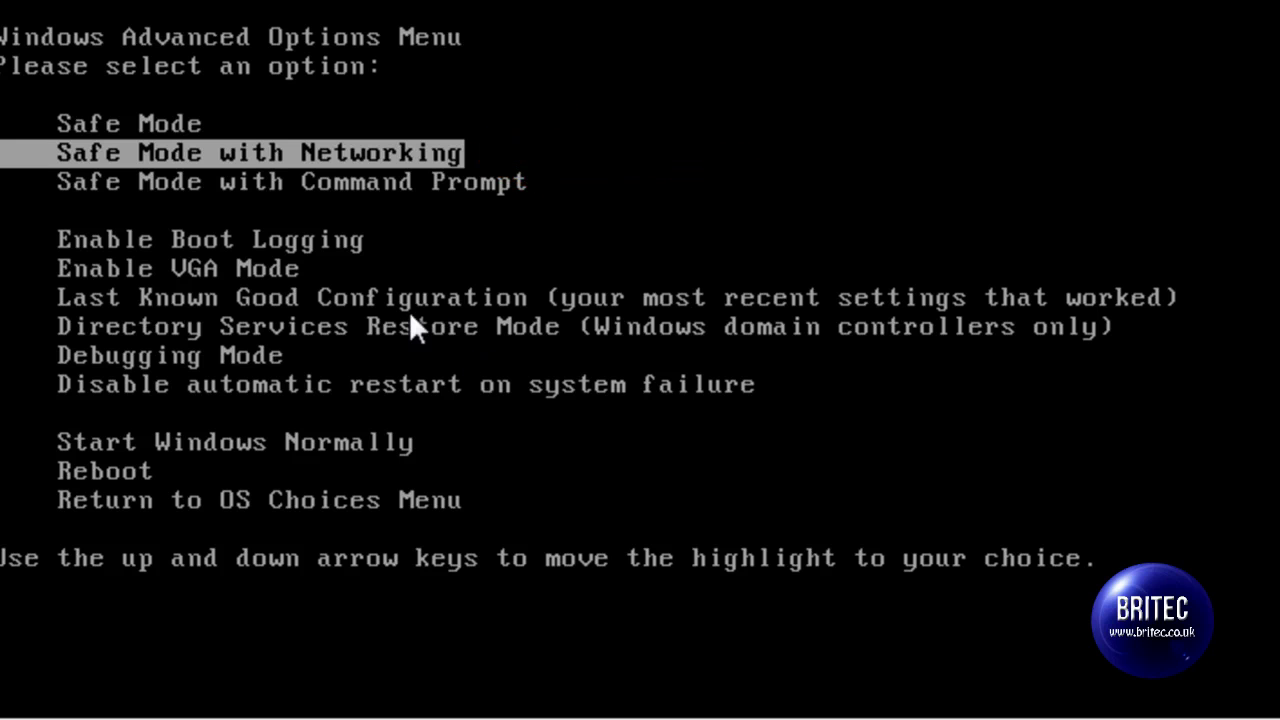
key("Down")
key("Up")
key("Return")
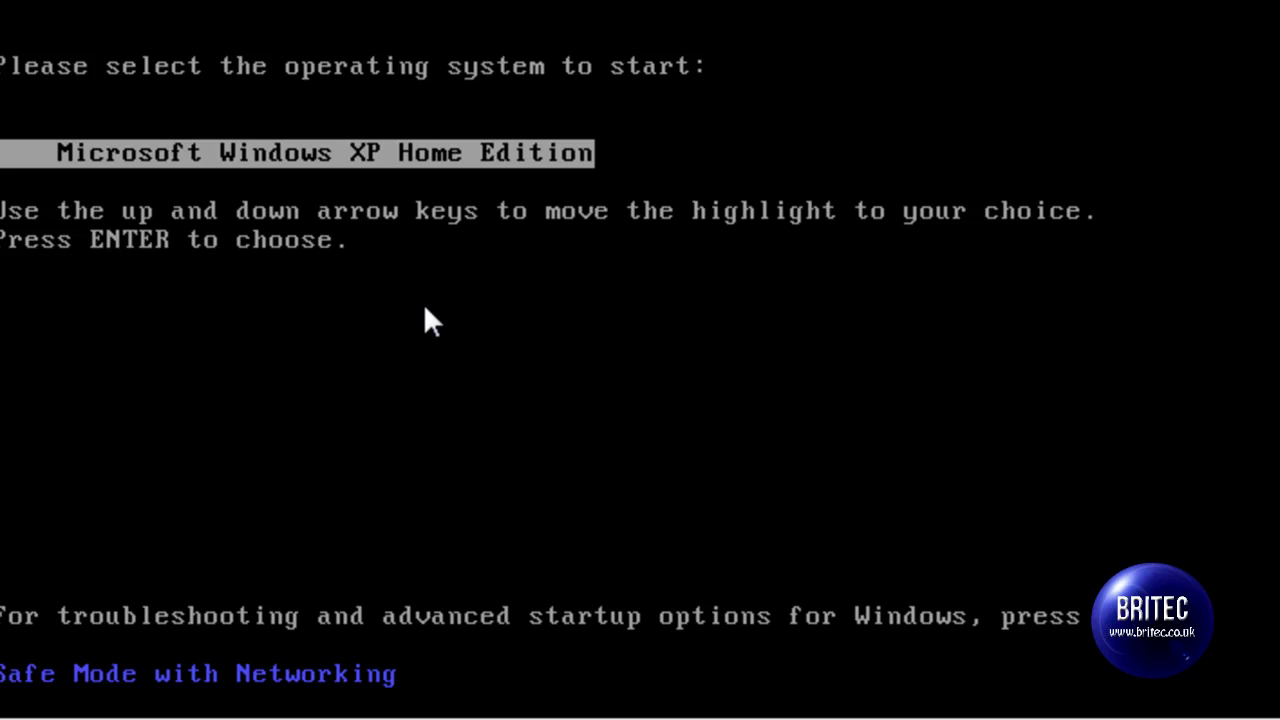
key("Return")
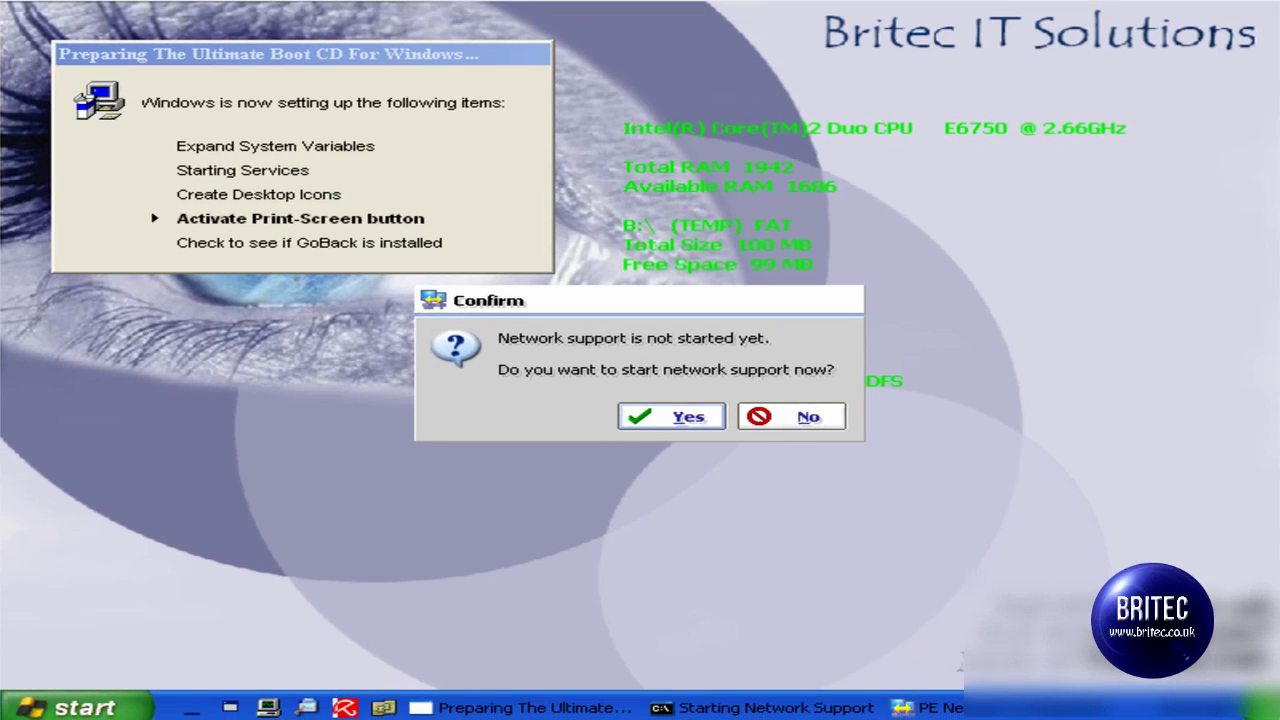
Decline starting network support and open C:\Documents and Settings\All Users\Application Data.
left_click(790, 420)
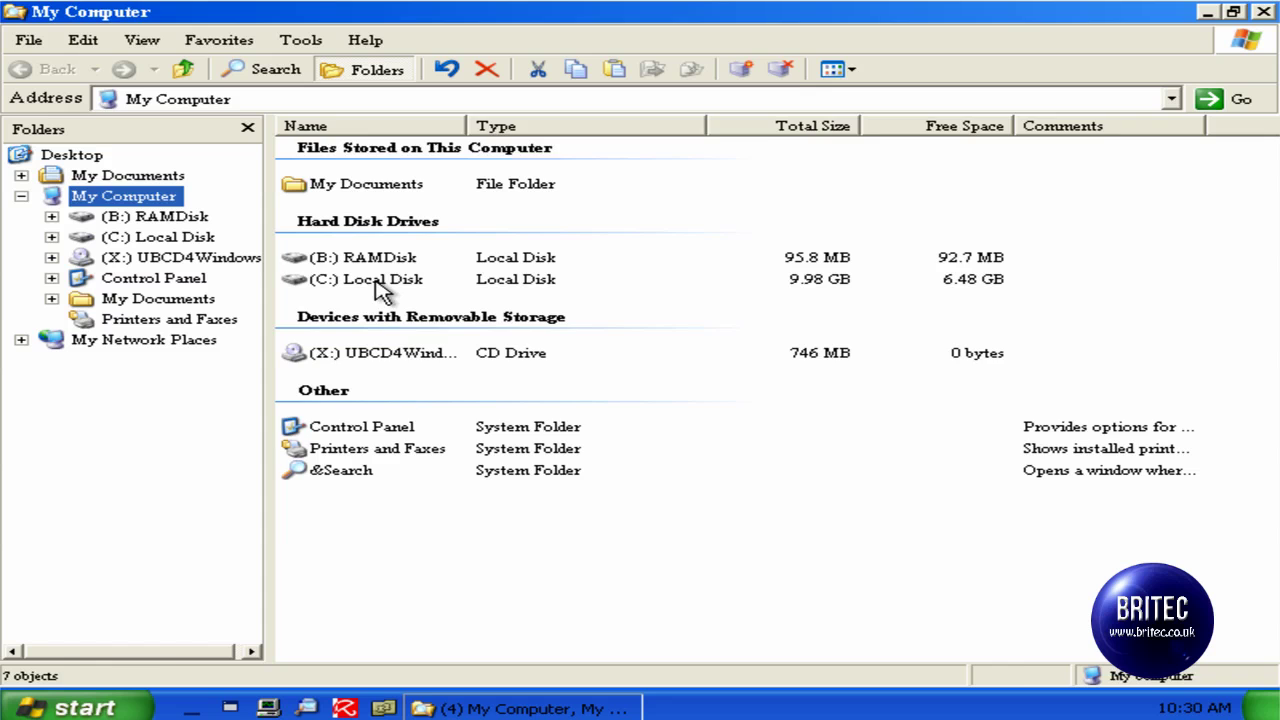
double_click(380, 282)
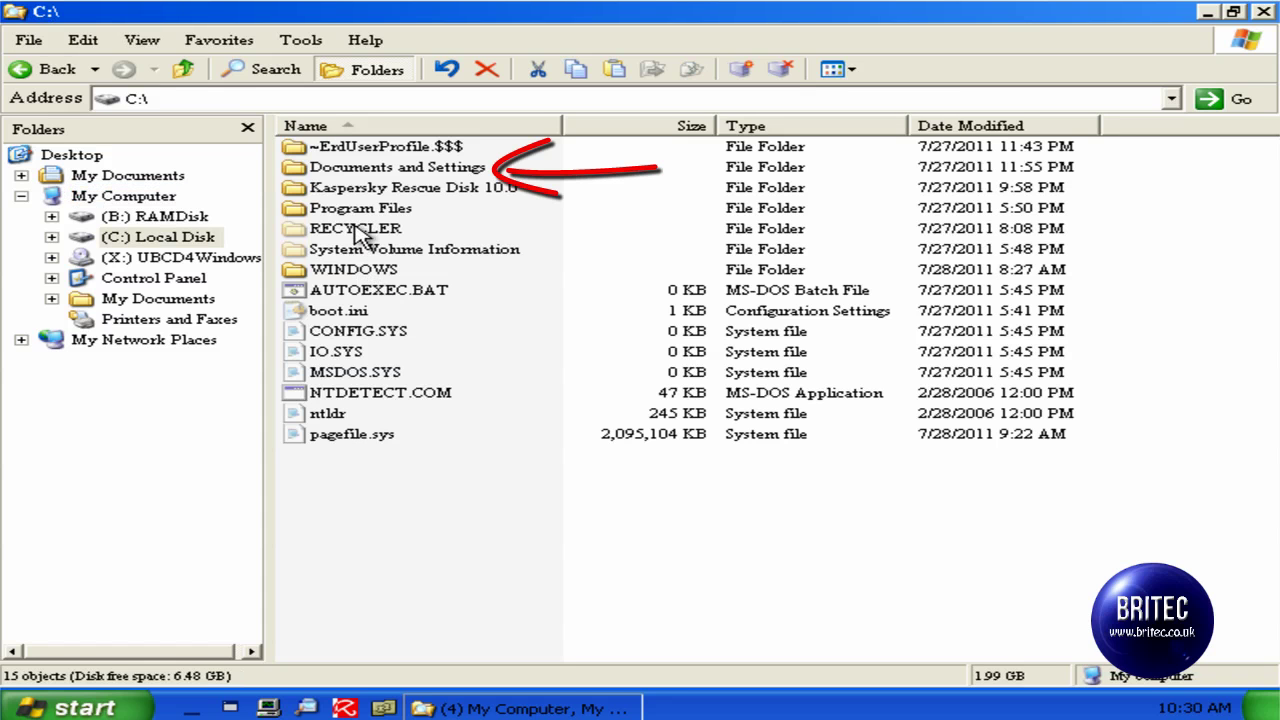
double_click(373, 170)
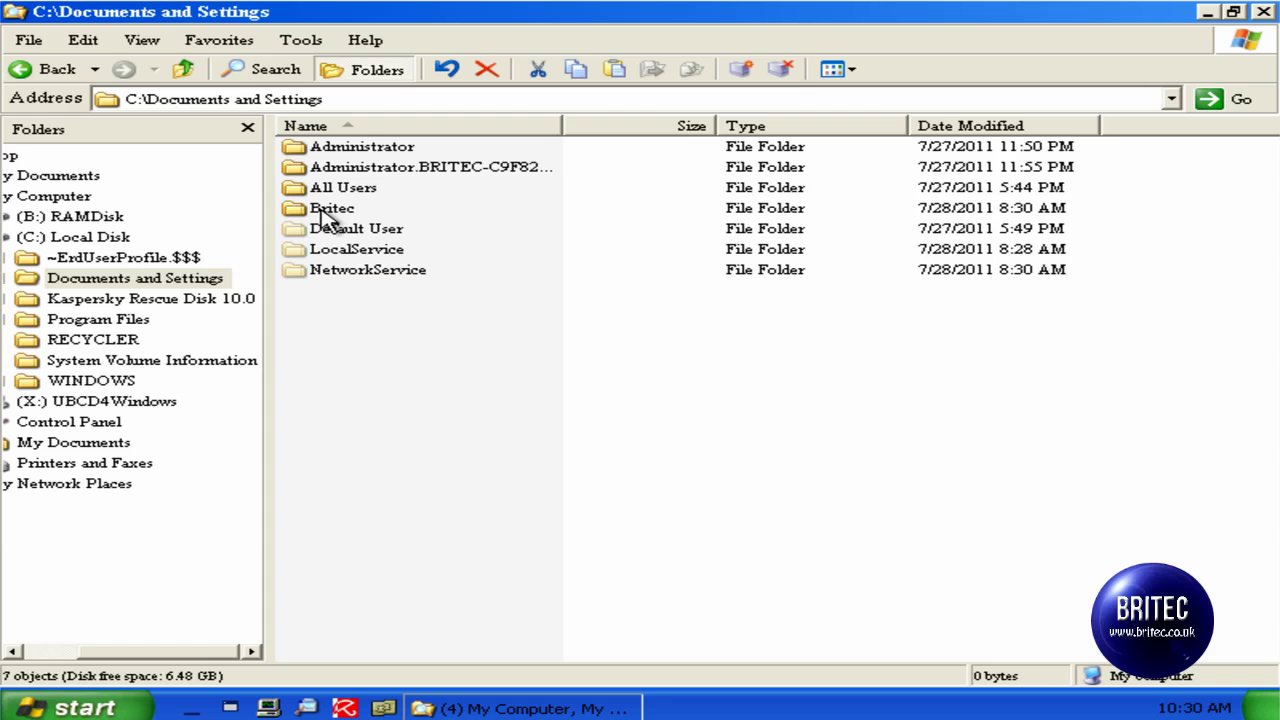
double_click(345, 190)
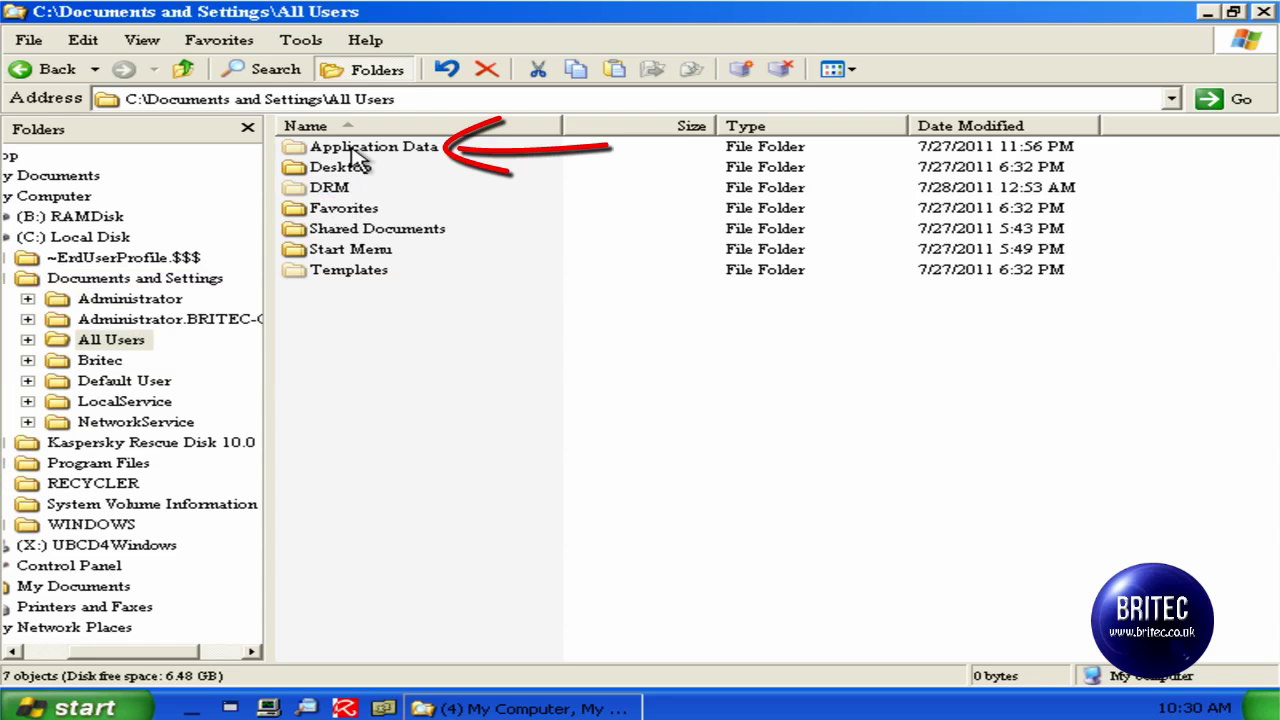
double_click(378, 150)
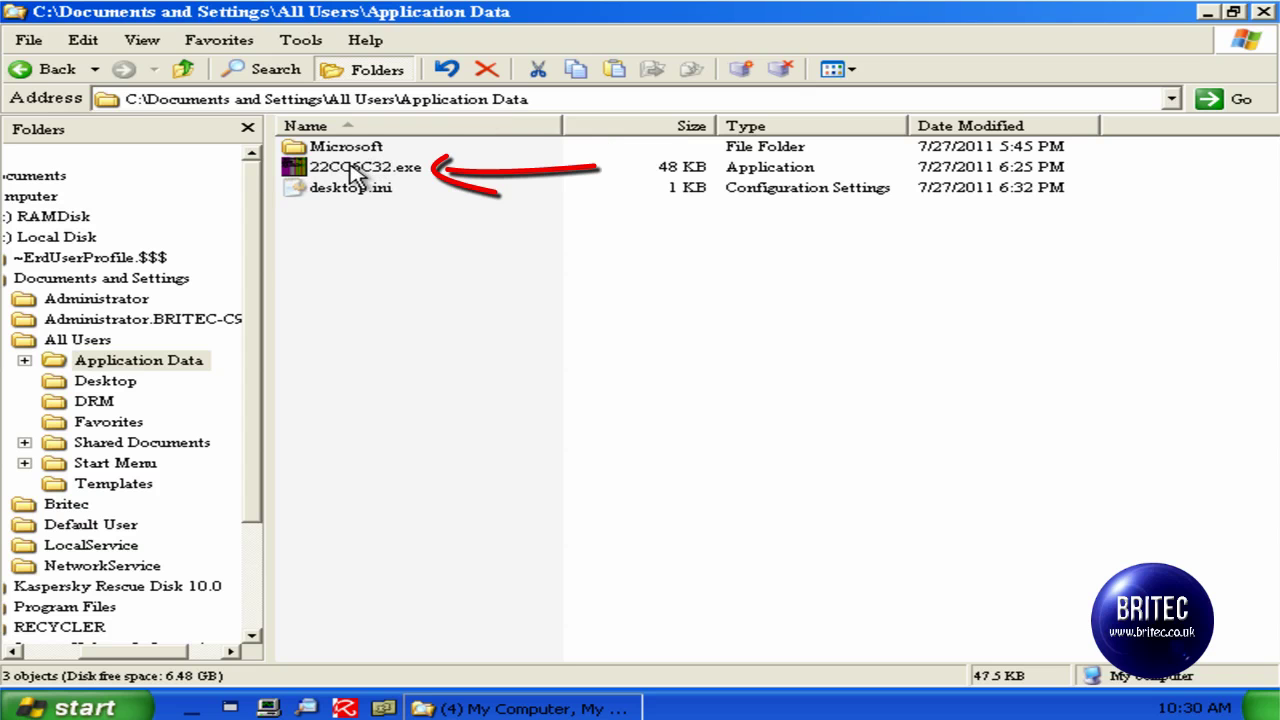
Check the contents of the Application Data folder in the Britec user profile.
left_click(52, 72)
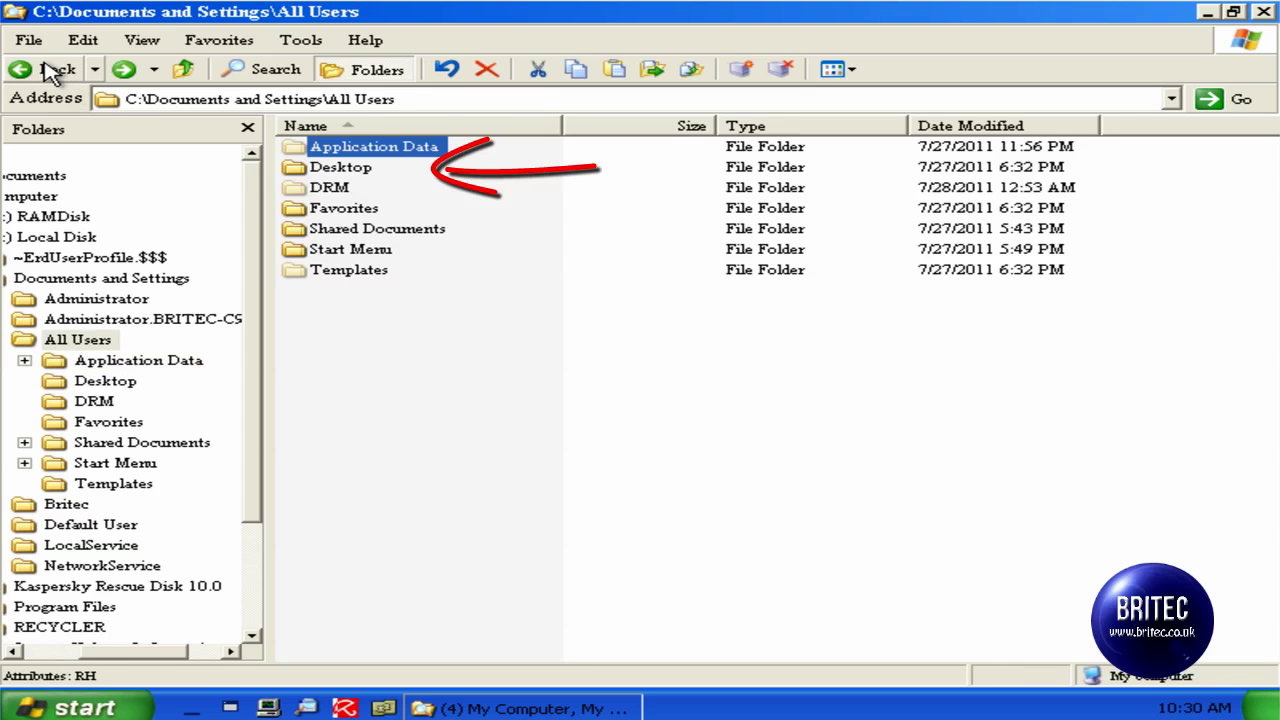
left_click(50, 70)
left_click(322, 210)
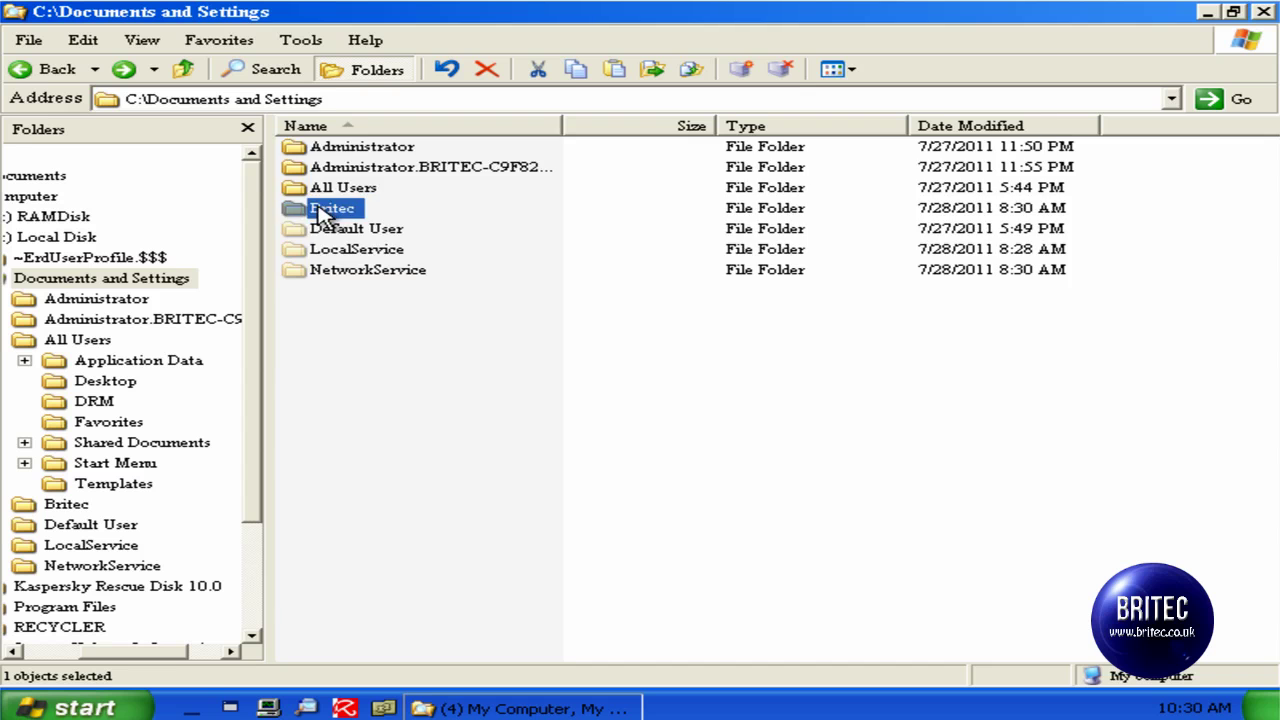
double_click(322, 210)
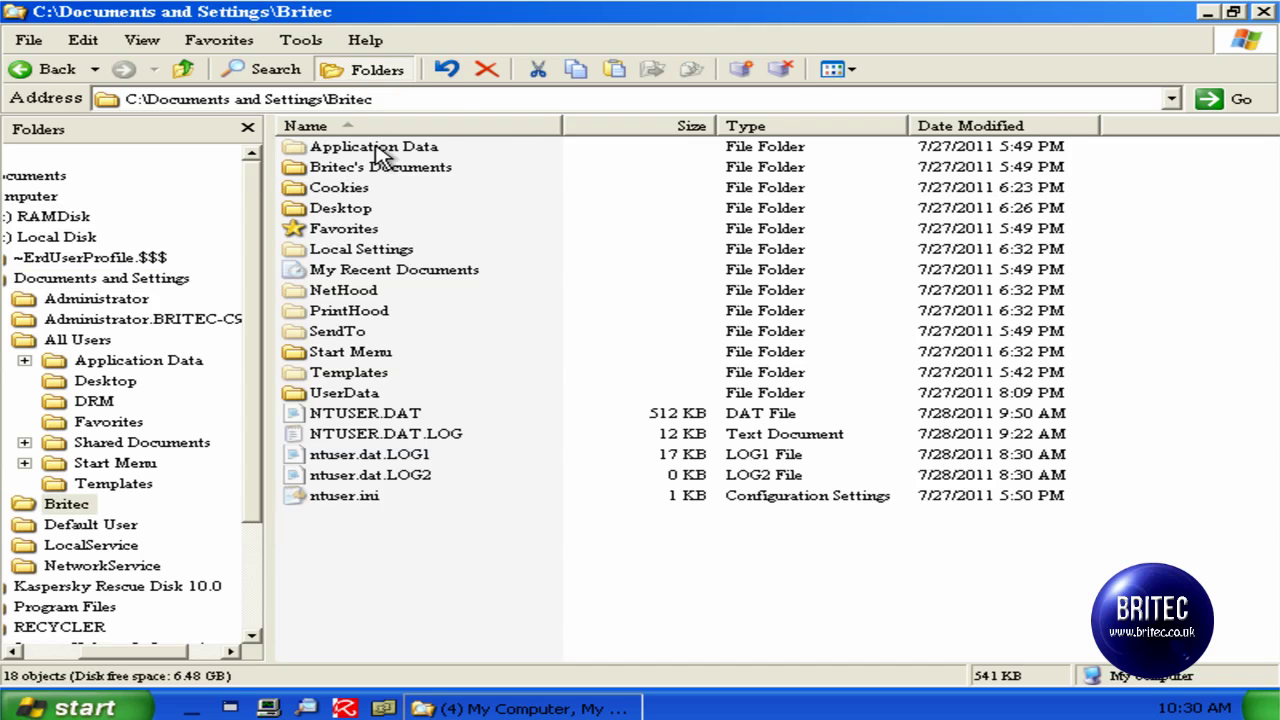
double_click(378, 150)
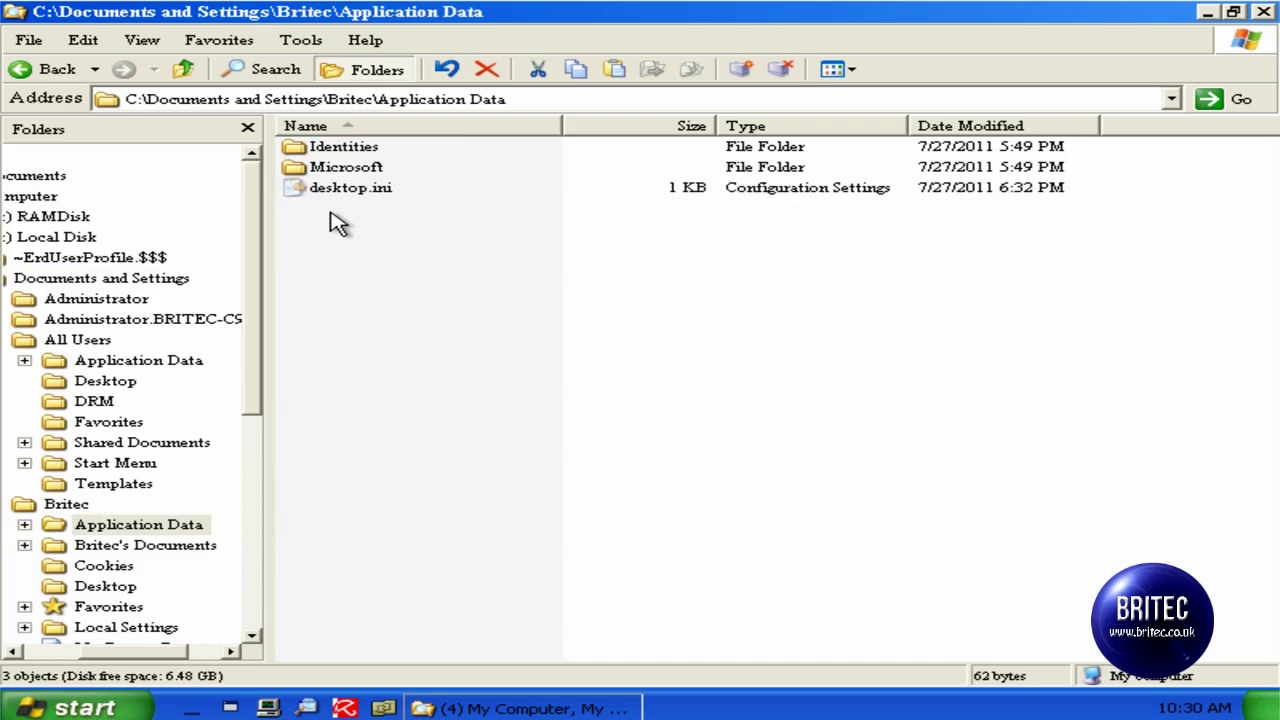
Return to the All Users Application Data folder and permanently delete 22CC6C32.exe.
left_click(52, 72)
left_click(50, 74)
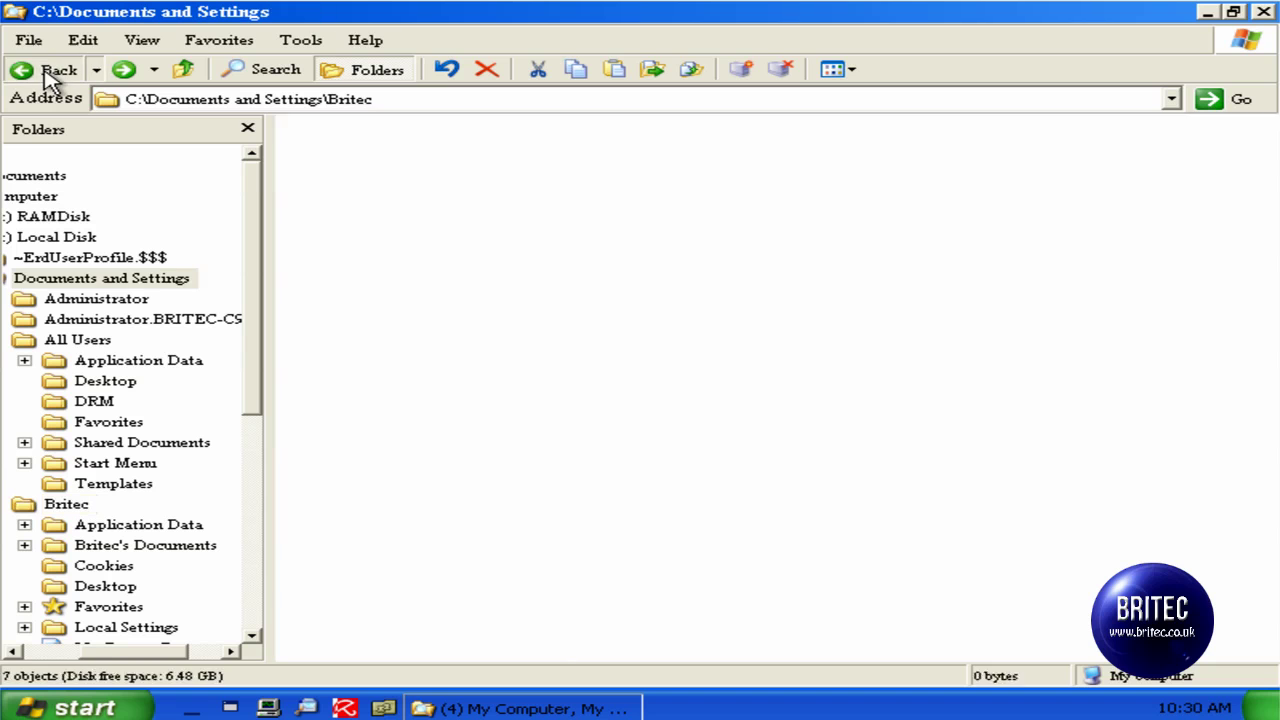
left_click(365, 190)
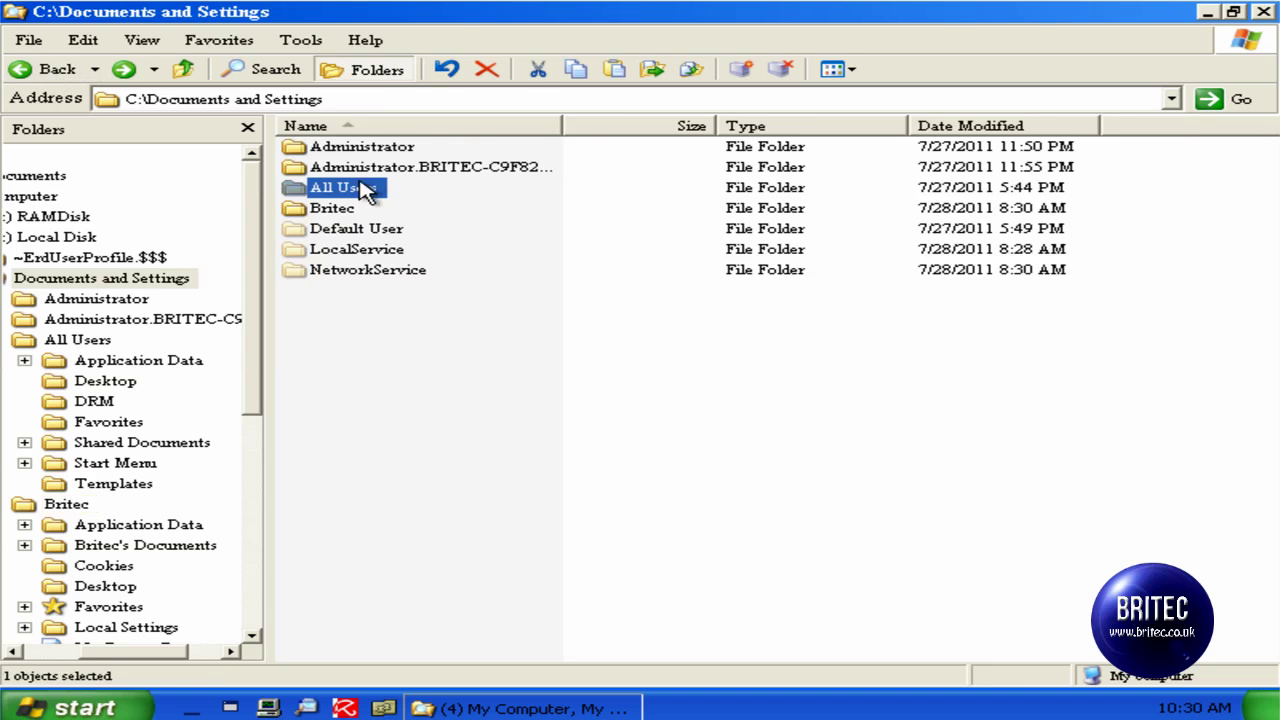
double_click(365, 190)
double_click(362, 152)
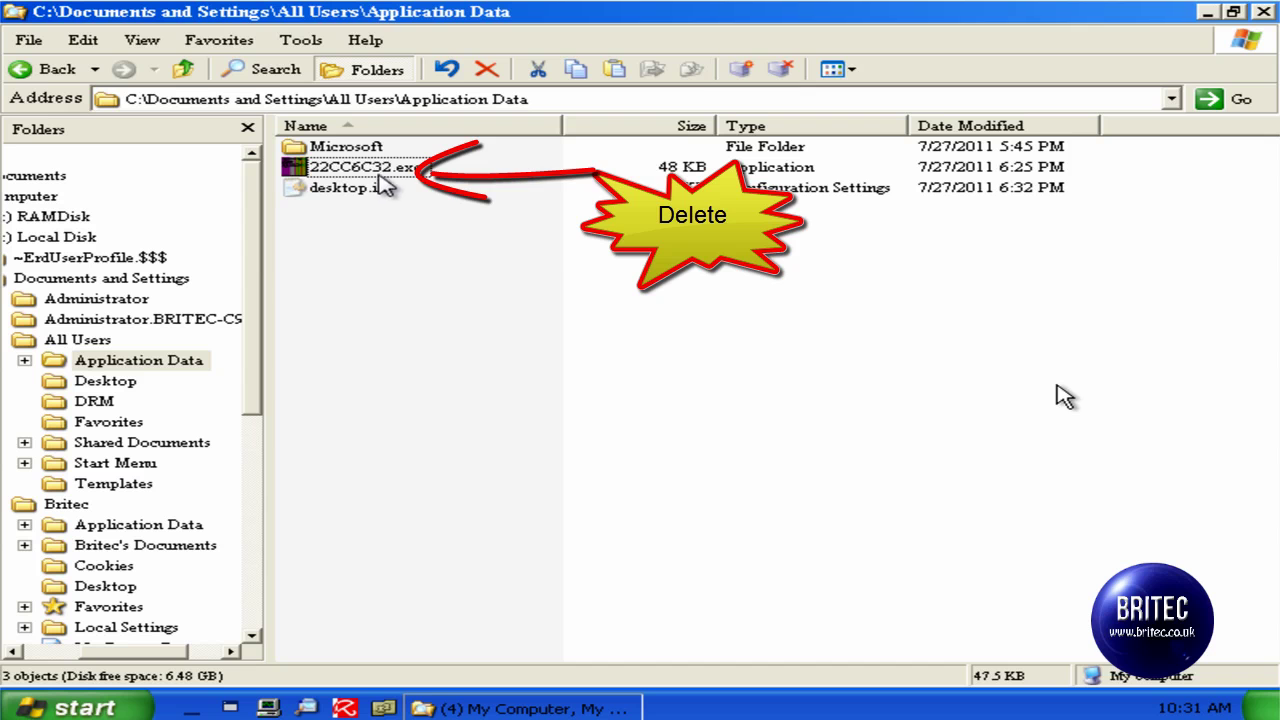
left_click(335, 168)
right_click(335, 170)
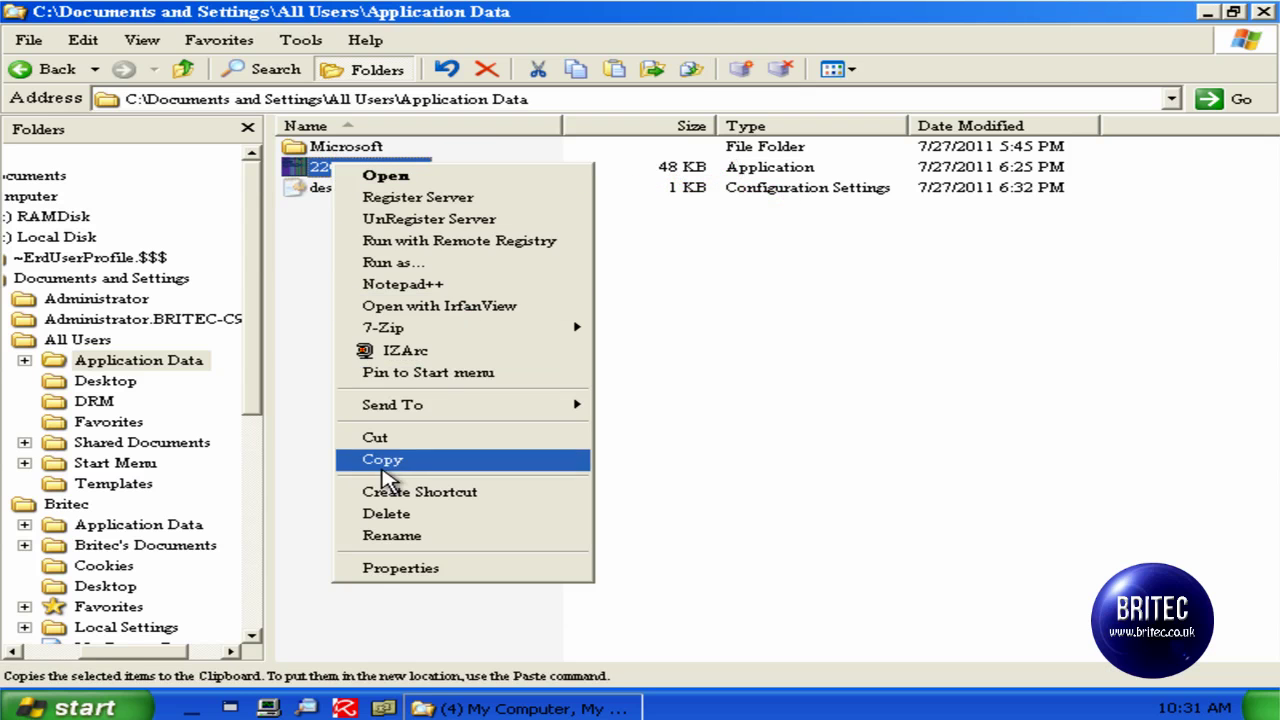
left_click(386, 513)
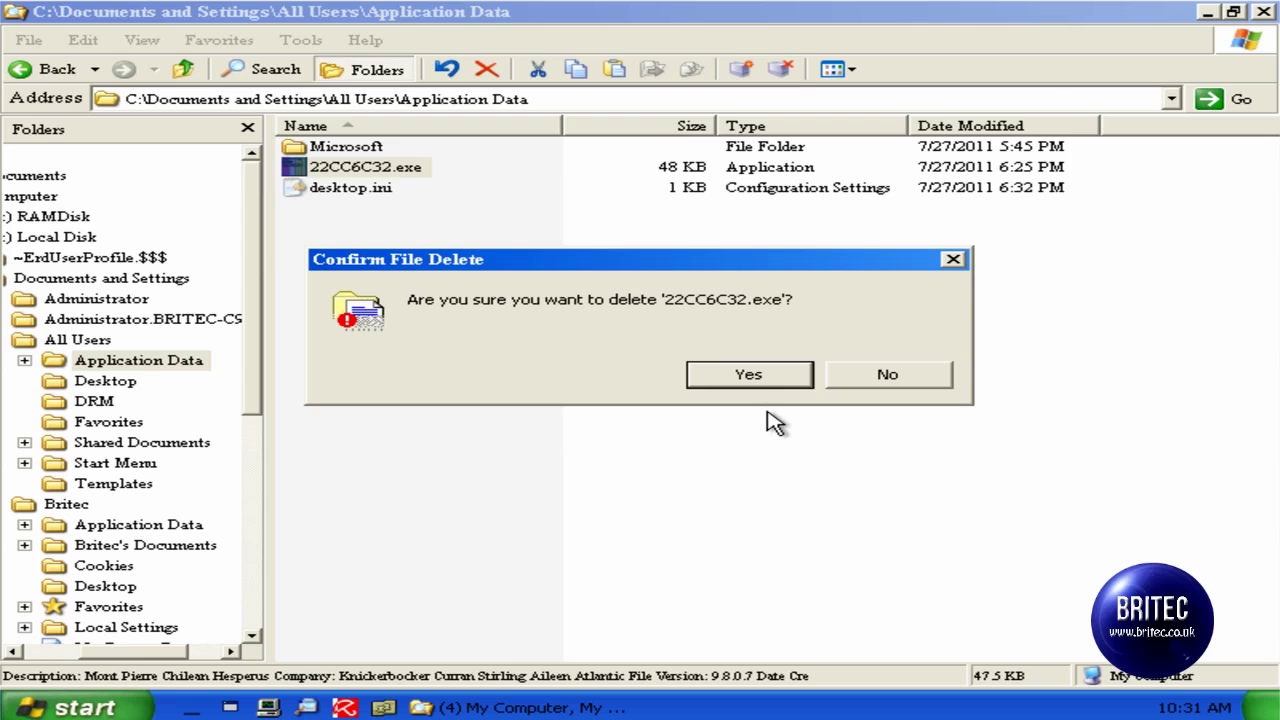
left_click(762, 380)
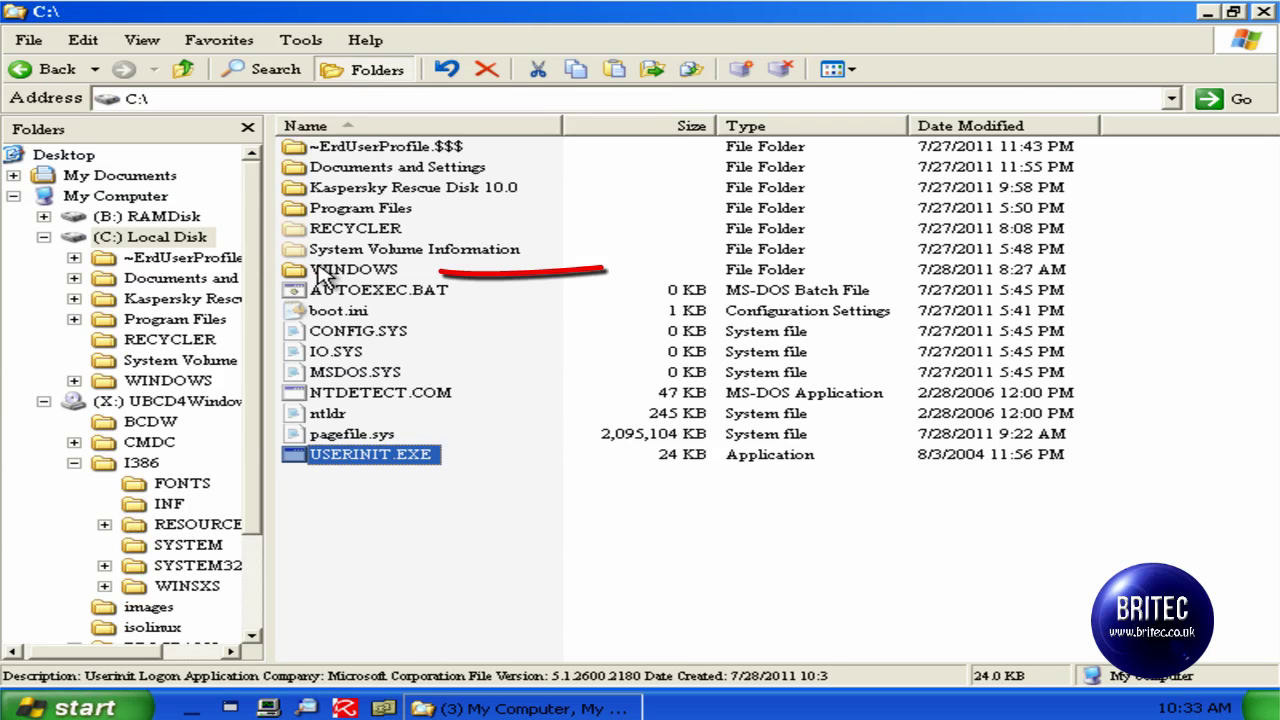
Open the C:\WINDOWS\system32 folder and locate the file 03014D3F.exe.
left_click(318, 268)
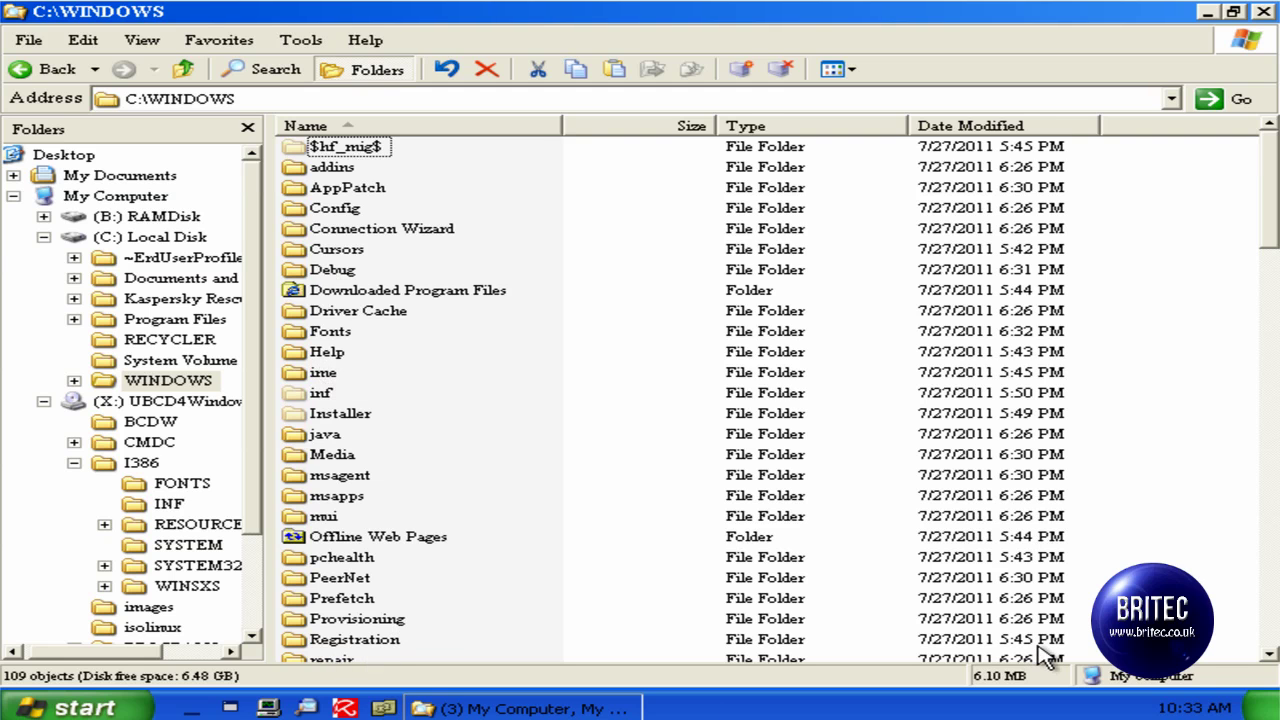
scroll(823, 509, "down", 9)
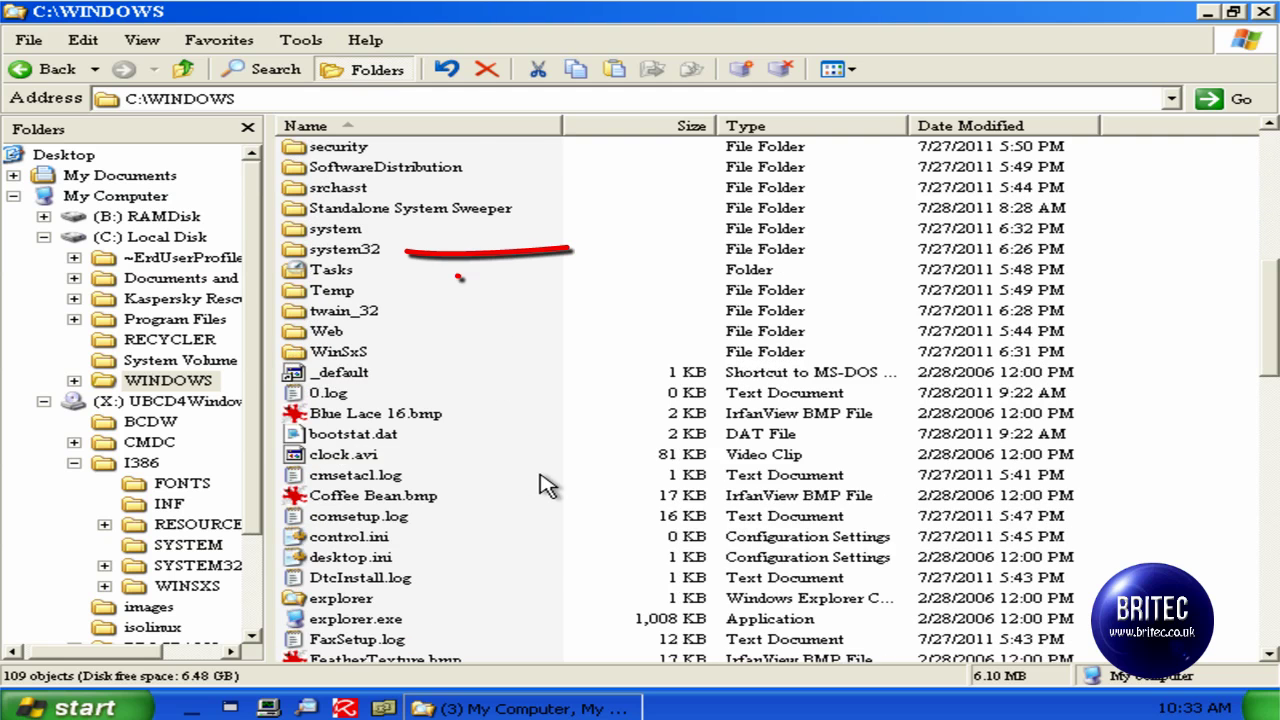
left_click(345, 250)
double_click(350, 251)
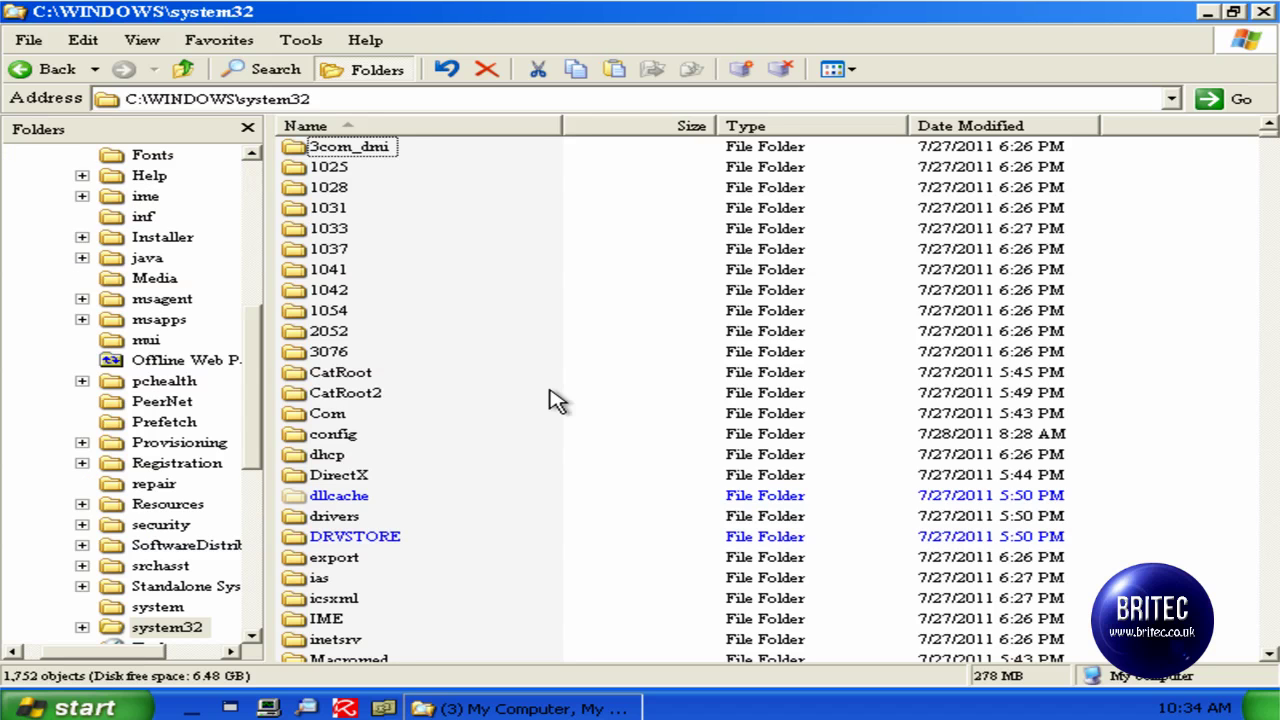
scroll(549, 410, "down", 2)
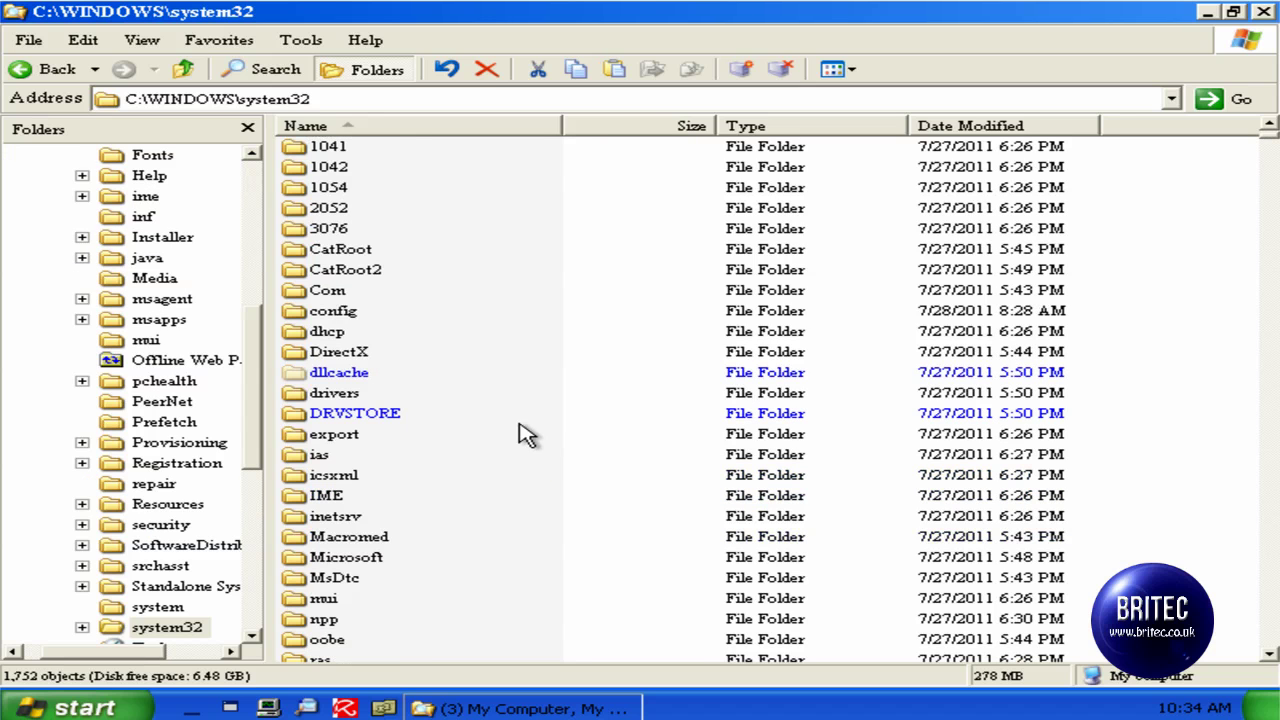
scroll(500, 450, "down", 7)
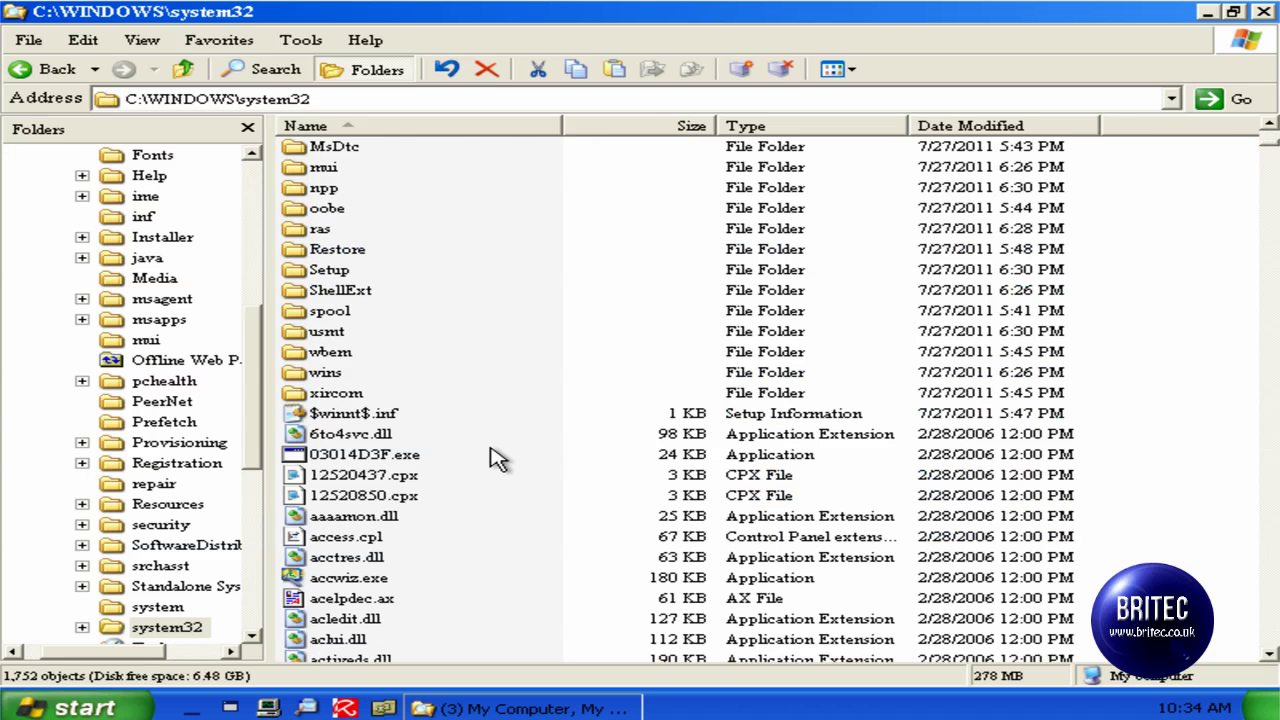
mouse_move(497, 458)
mouse_move(380, 456)
Find userinit.exe in the system32 folder and delete it.
scroll(500, 495, "down", 8)
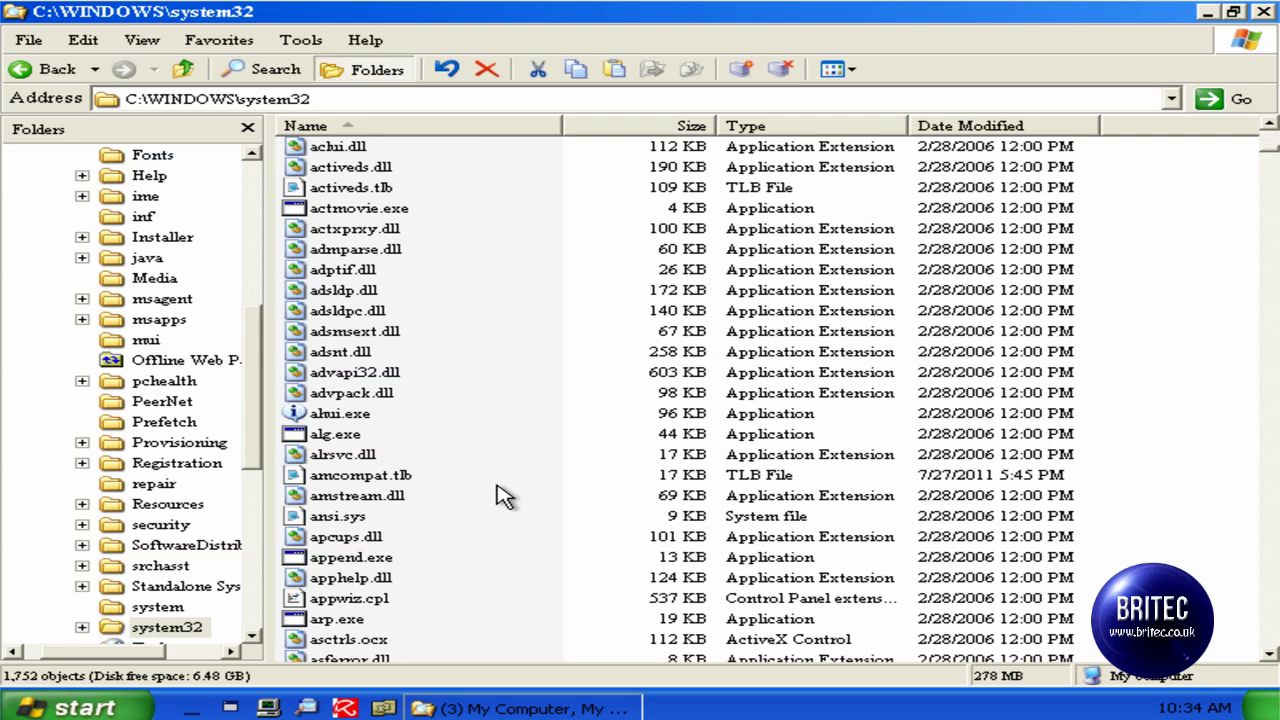
scroll(500, 528, "down", 8)
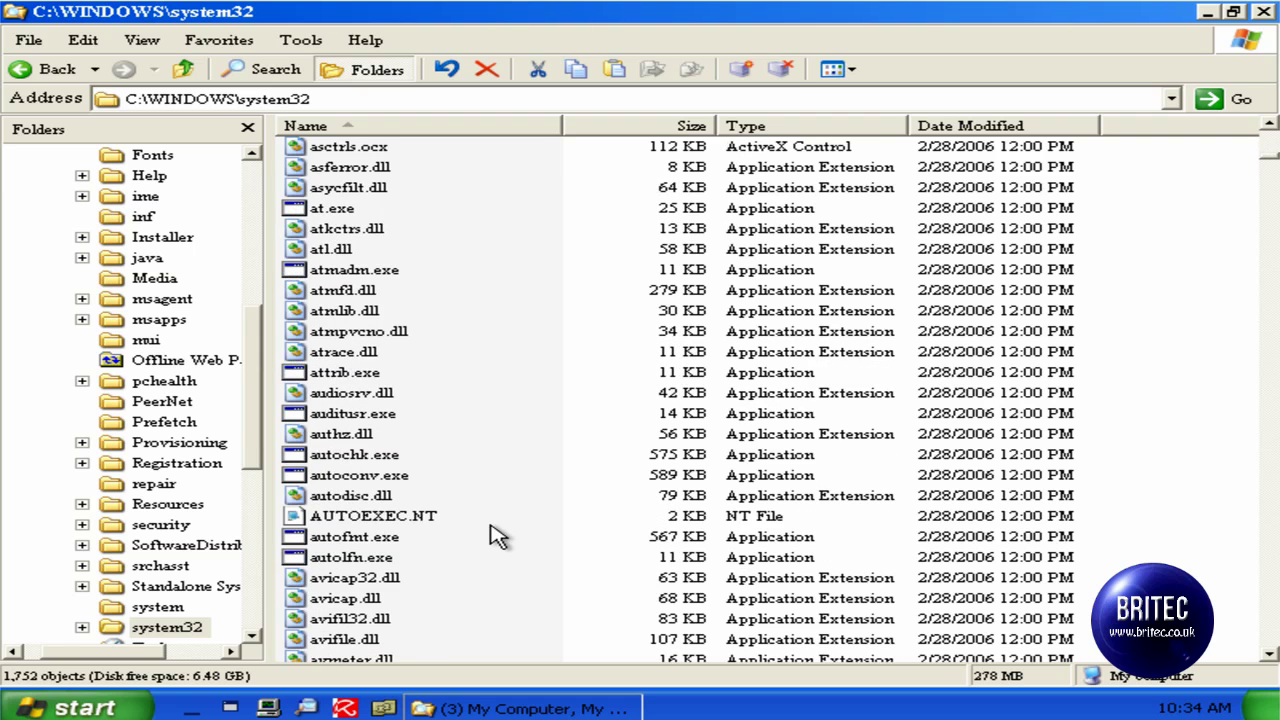
scroll(457, 571, "down", 2)
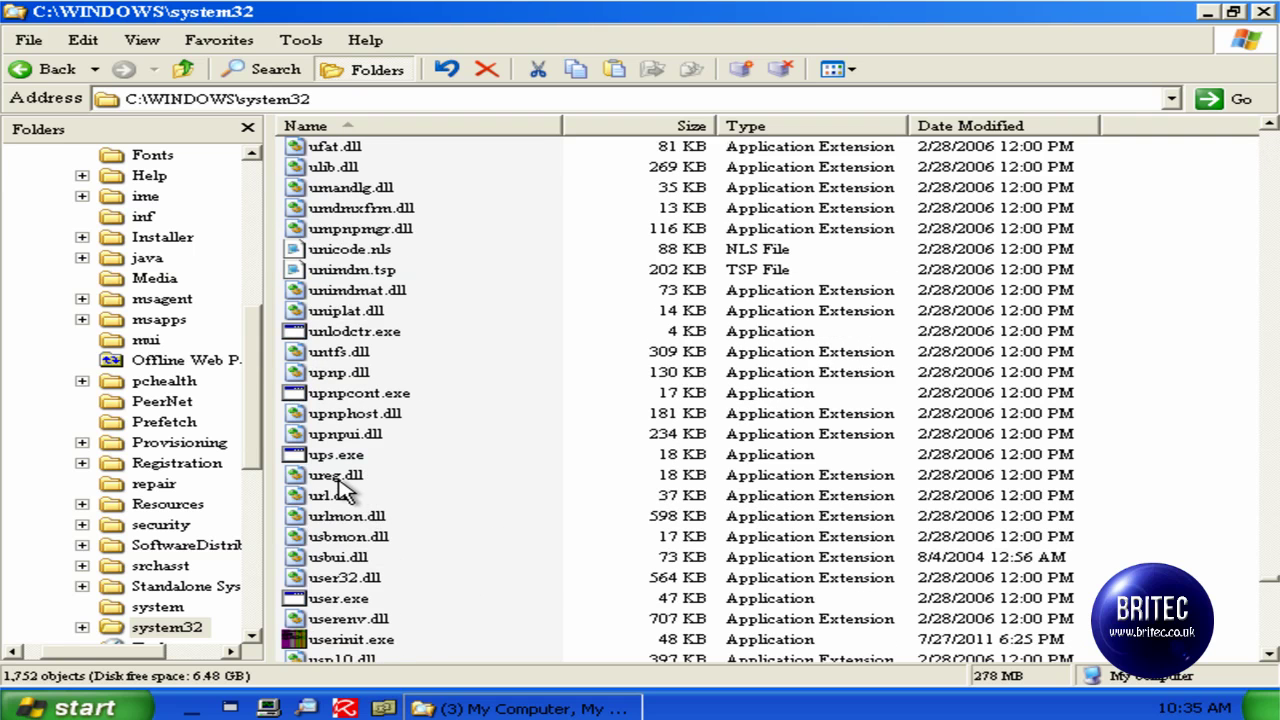
scroll(360, 515, "down", 3)
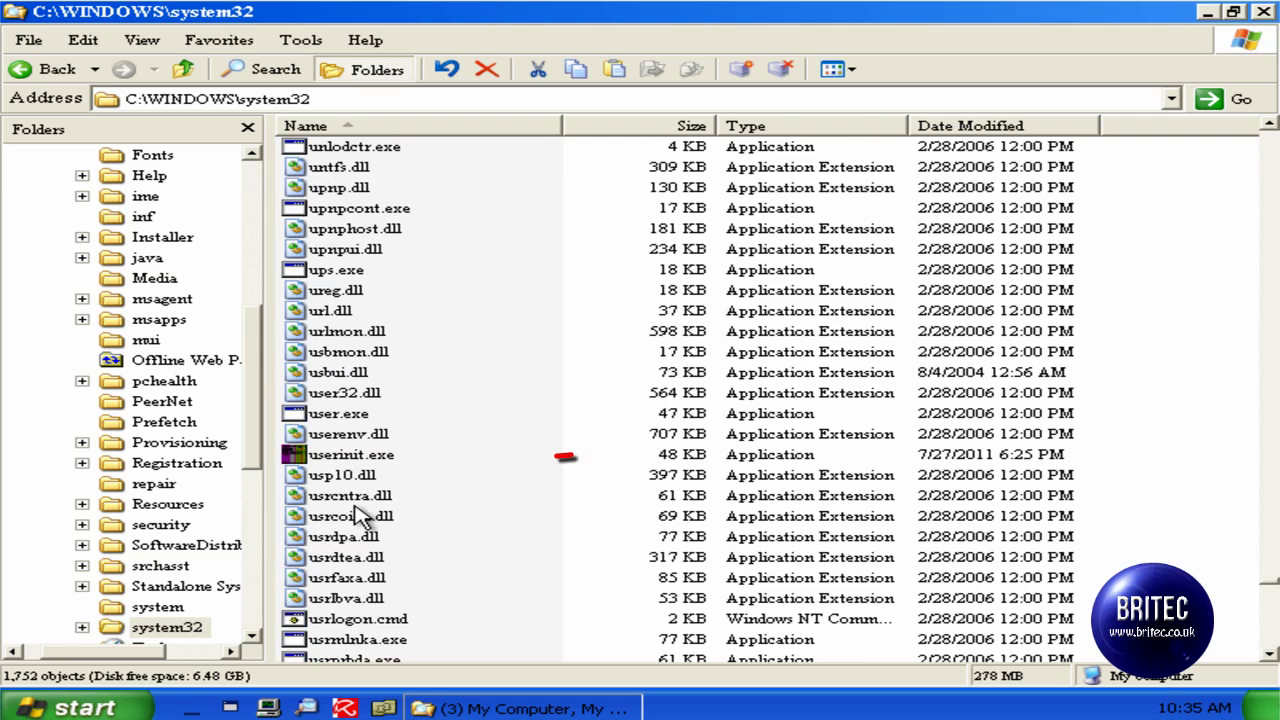
left_click(356, 456)
mouse_move(368, 458)
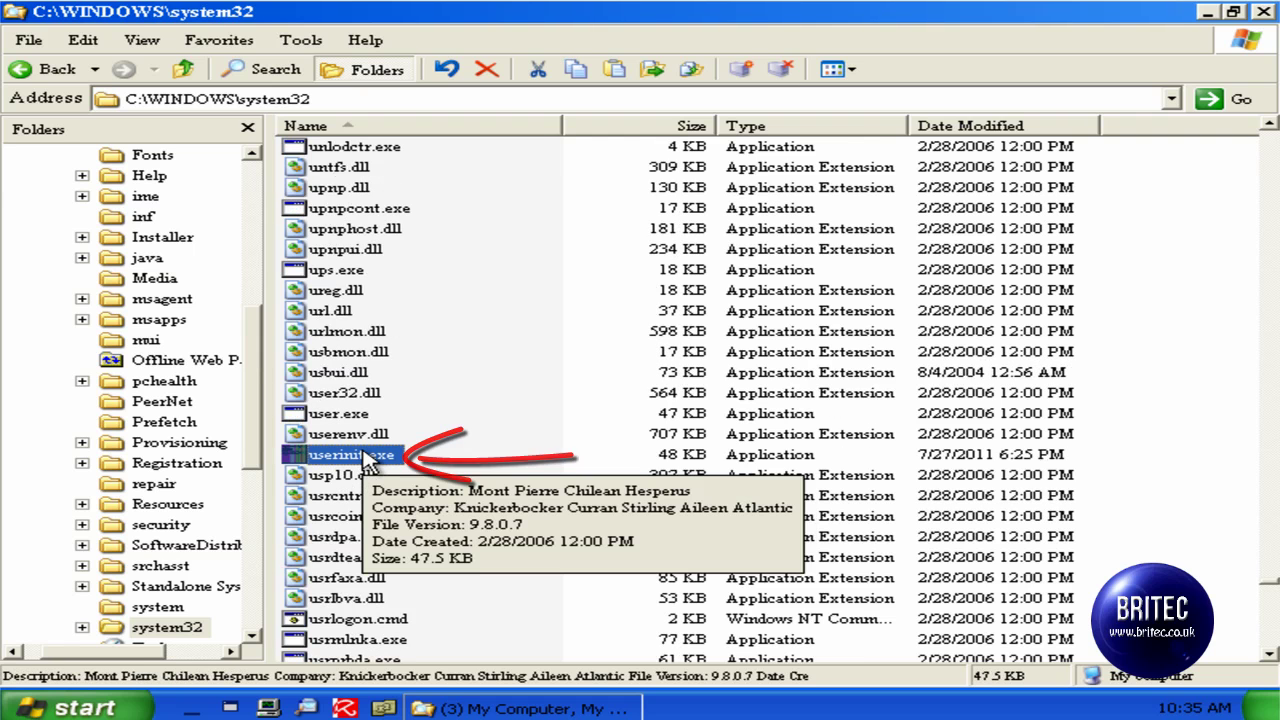
right_click(368, 458)
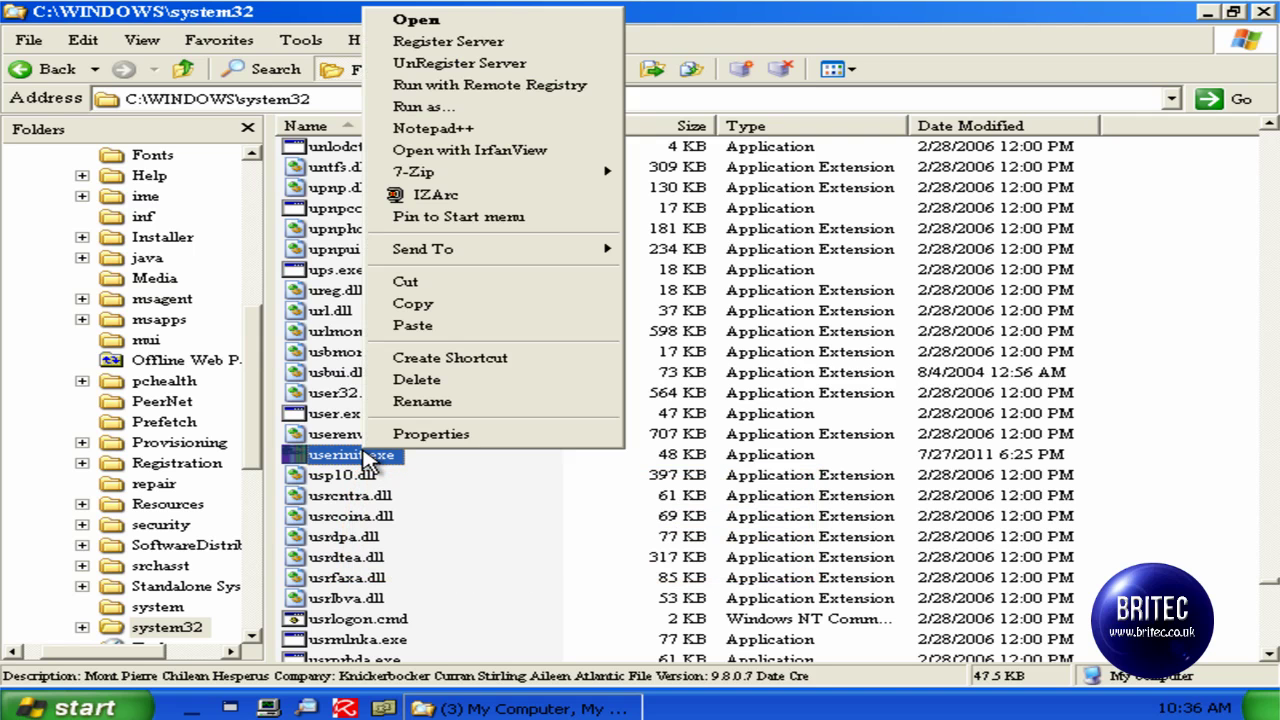
left_click(418, 384)
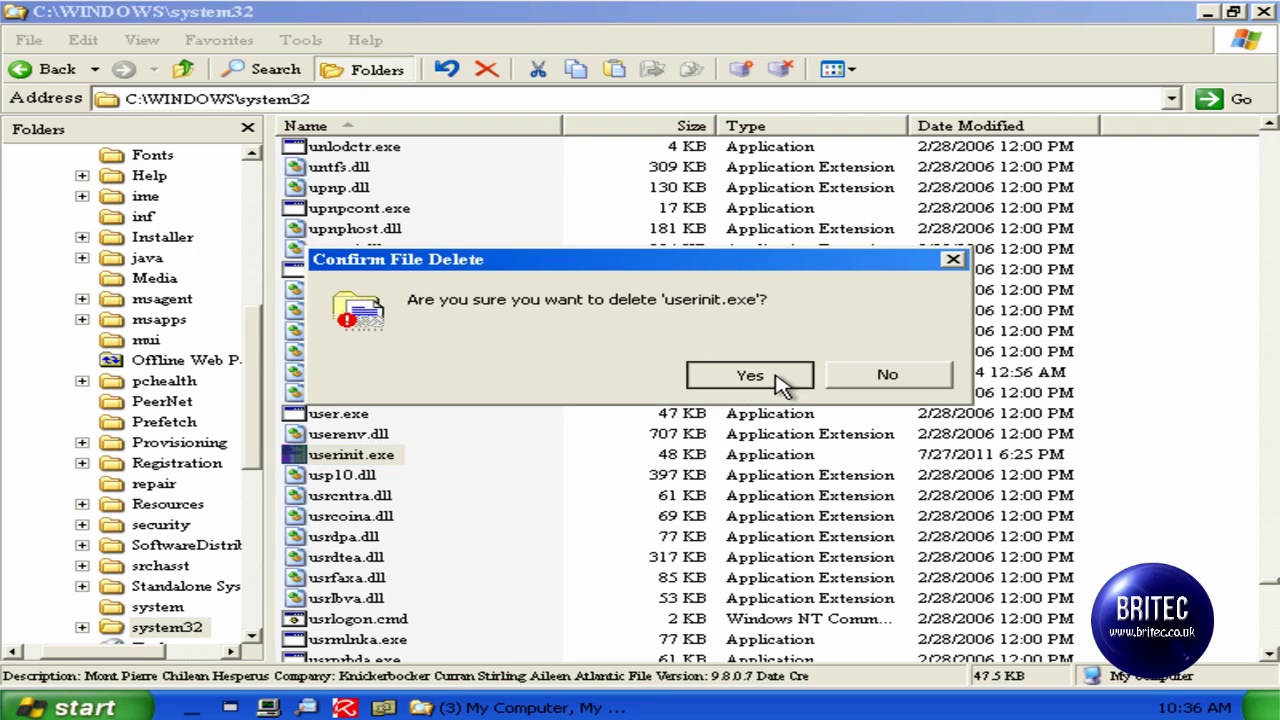
left_click(750, 375)
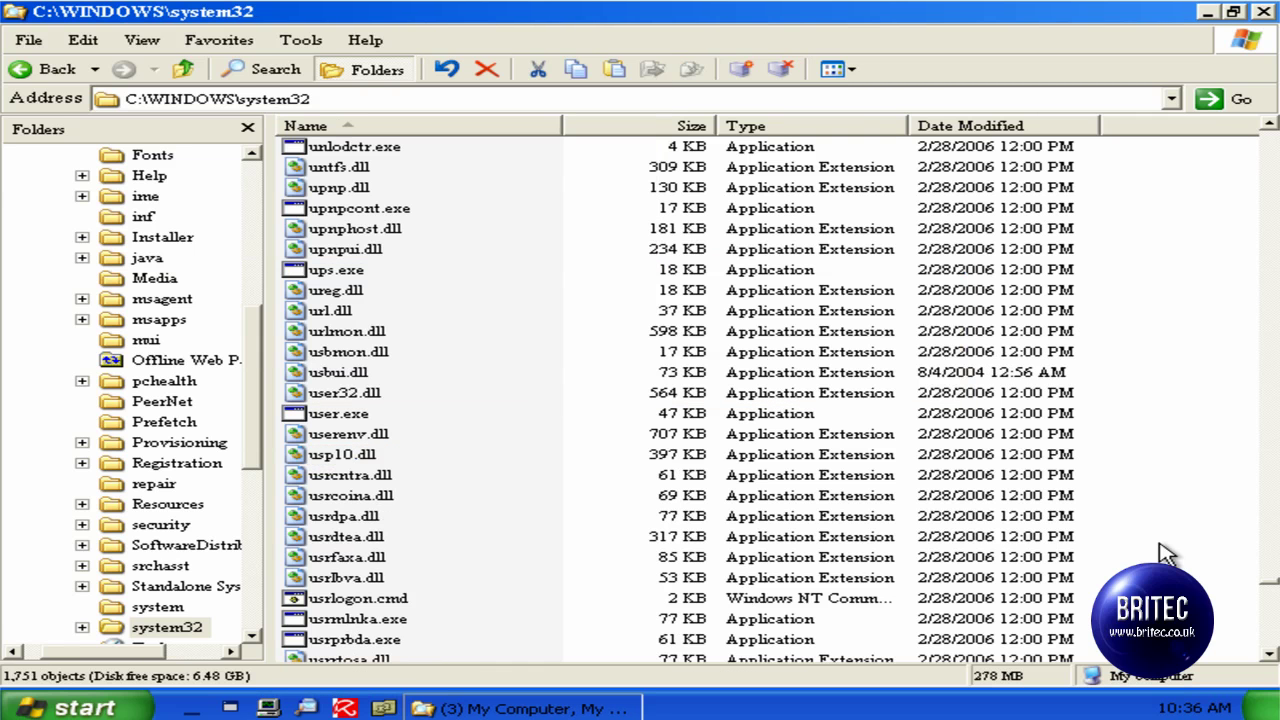
Rename 03014D3F.exe in the system32 folder to userinit.exe and close the folder window.
scroll(540, 323, "up", 16)
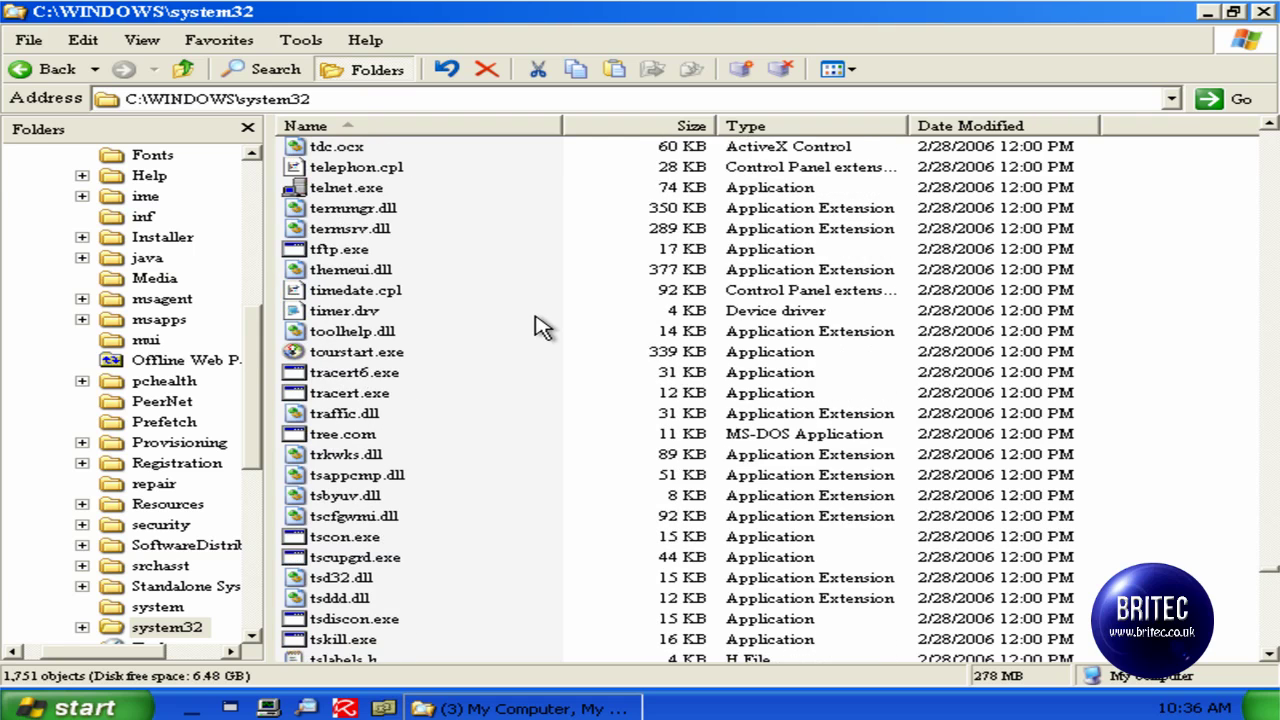
scroll(533, 328, "up", 20)
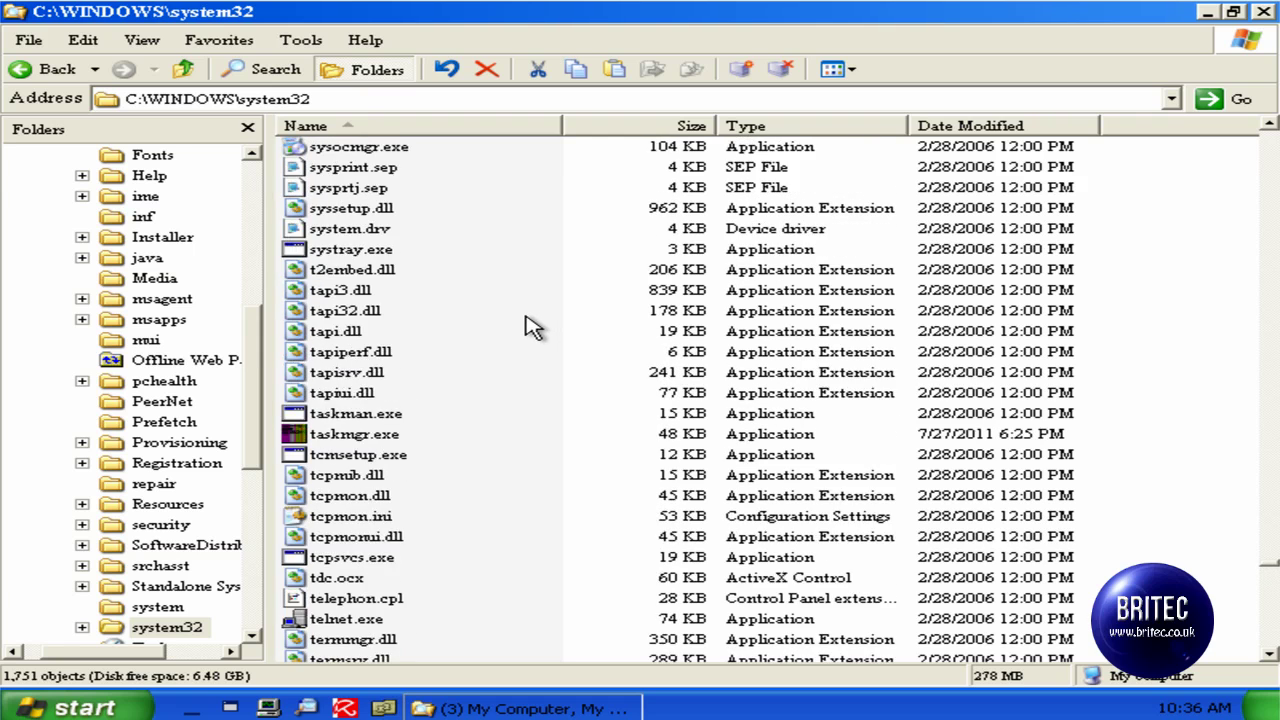
scroll(528, 323, "up", 20)
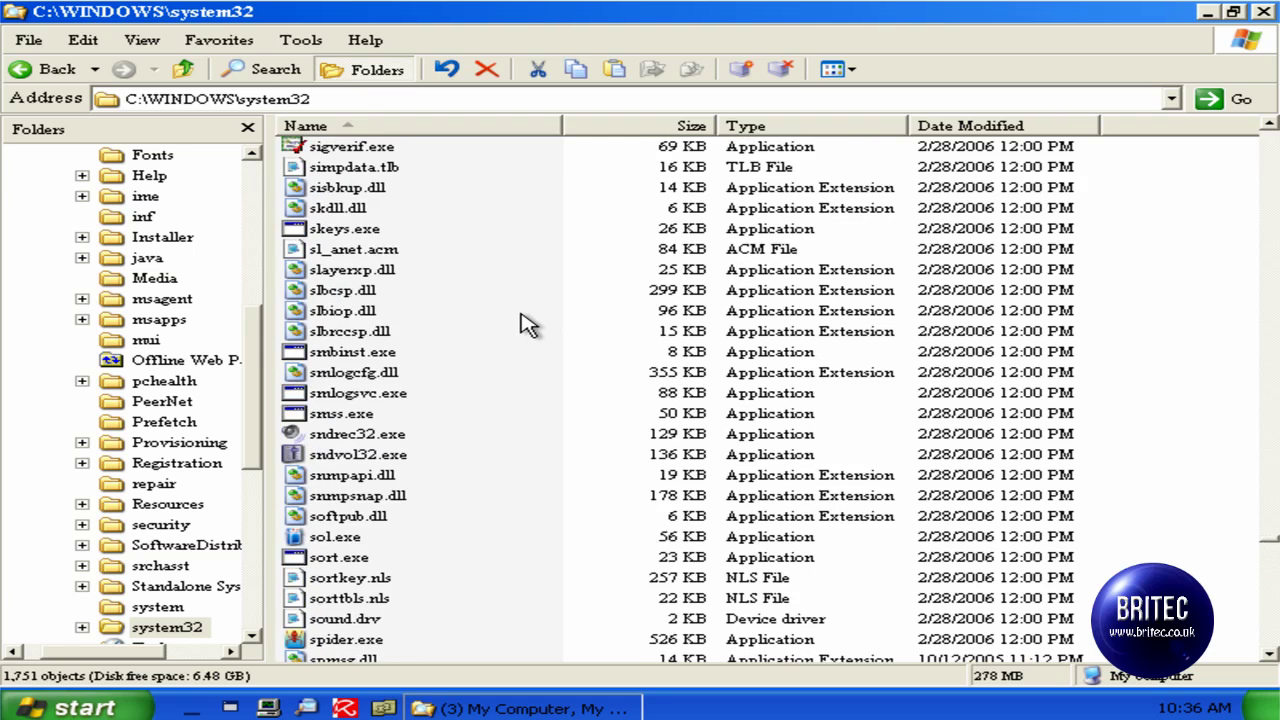
key("Home")
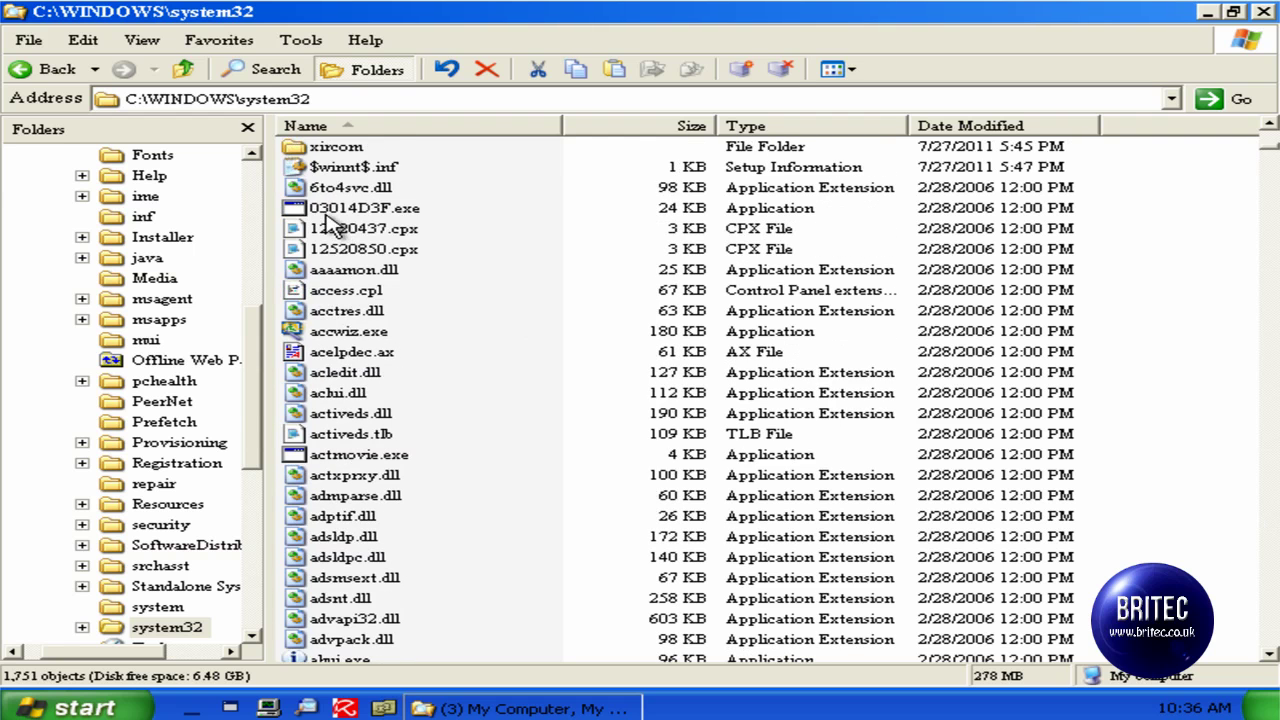
left_click(315, 209)
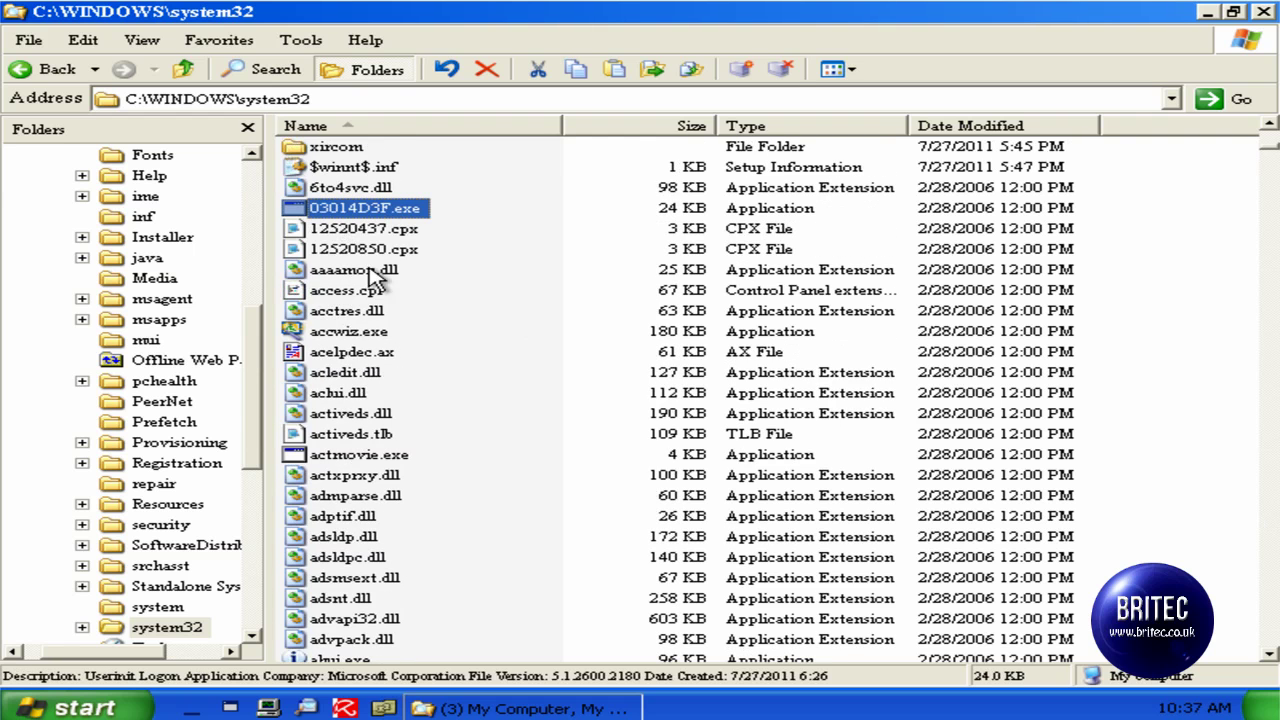
right_click(390, 208)
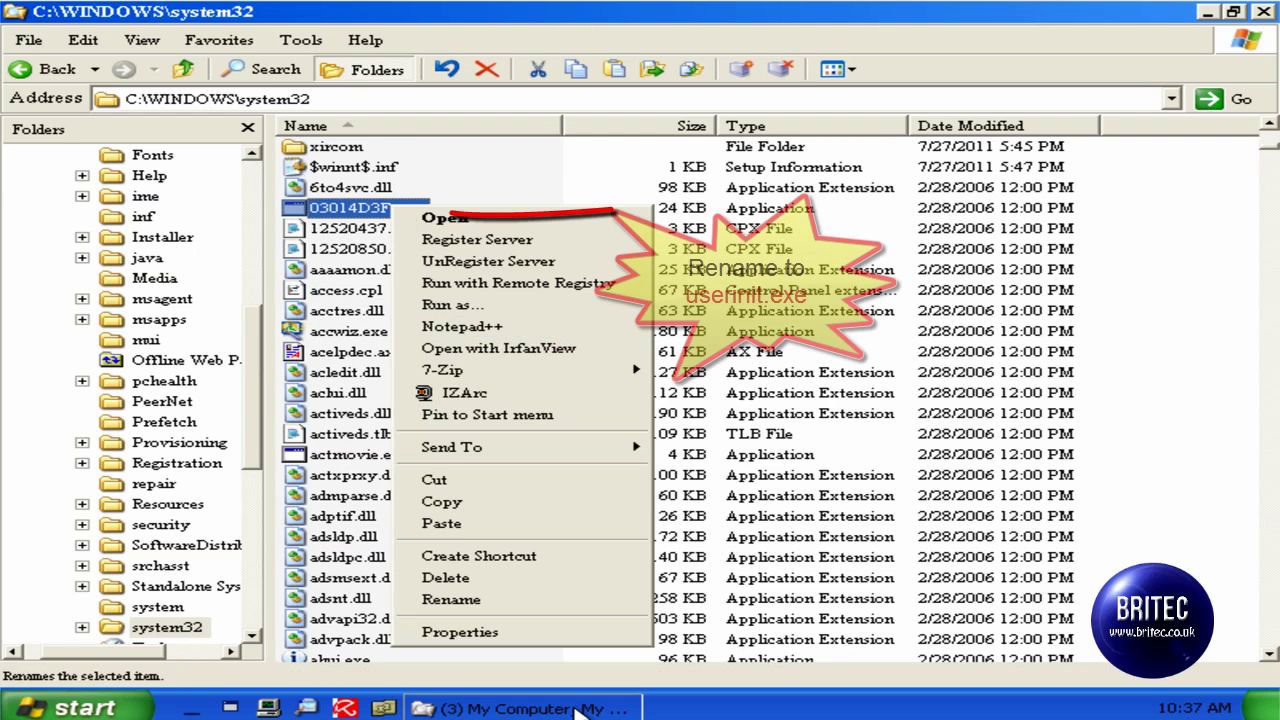
left_click(451, 599)
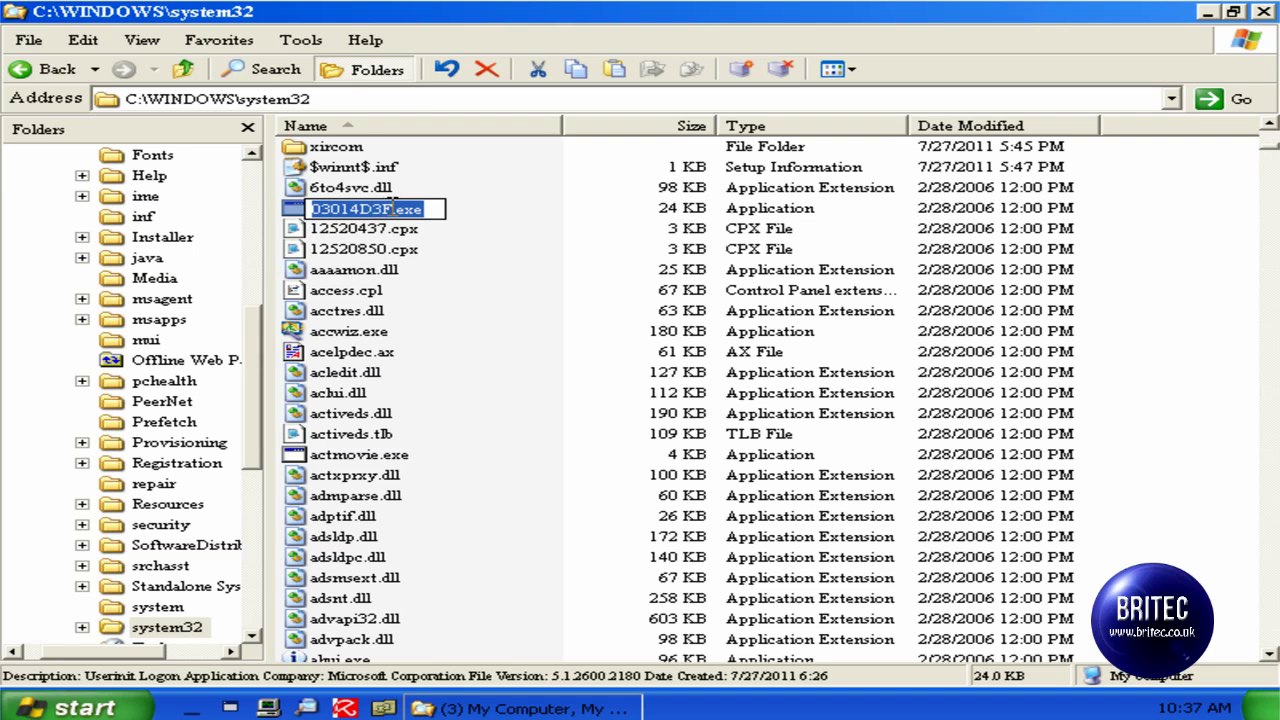
left_click(392, 208)
key("BackSpace")
key("BackSpace")
key("BackSpace")
key("BackSpace")
key("BackSpace")
key("BackSpace")
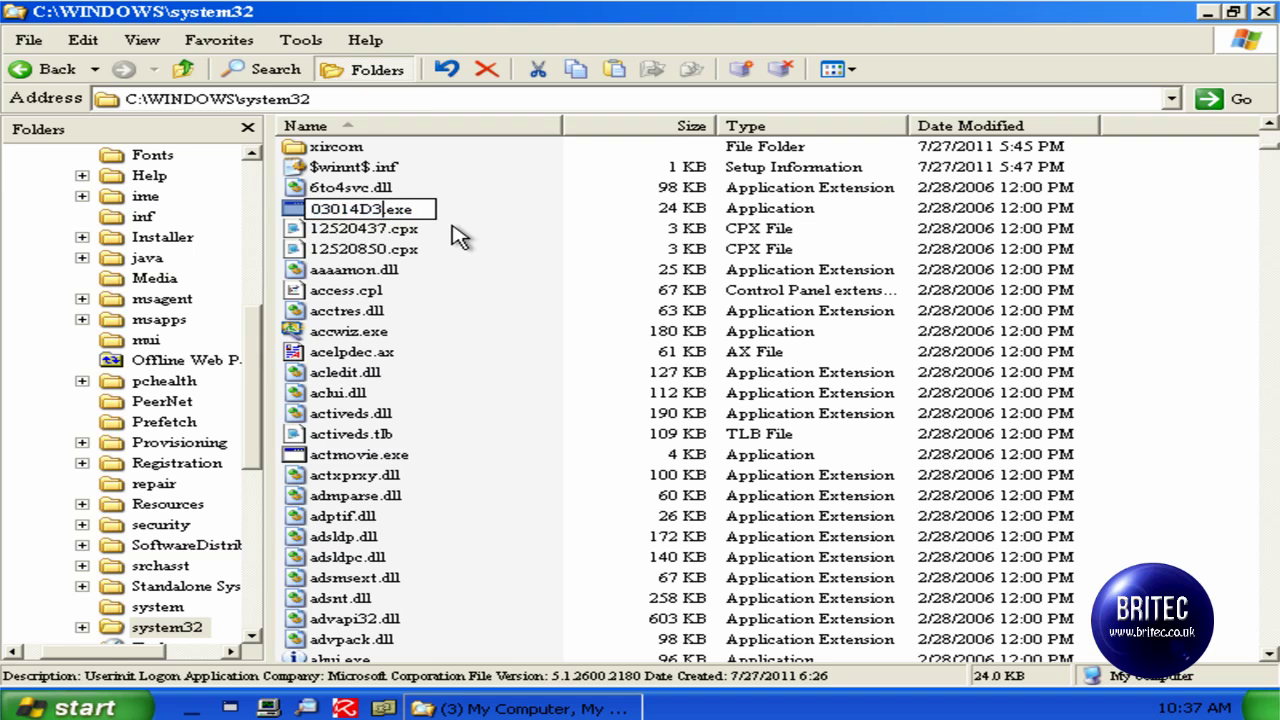
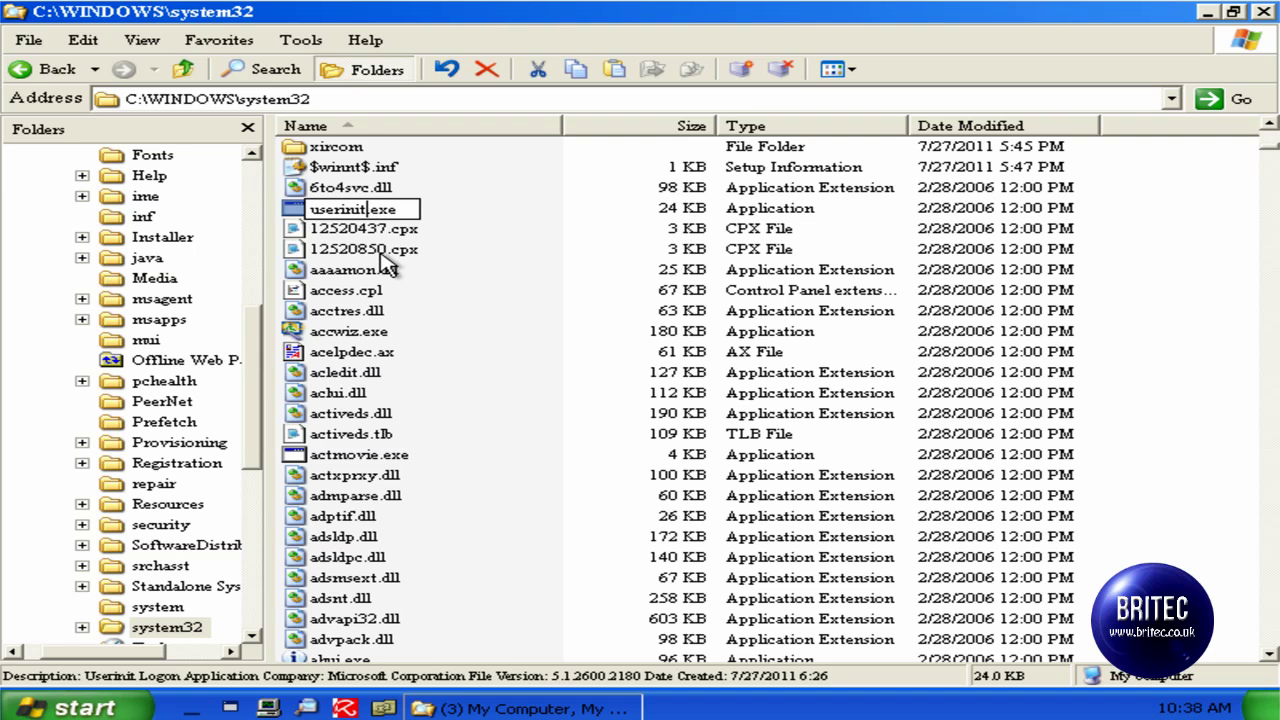
key("Return")
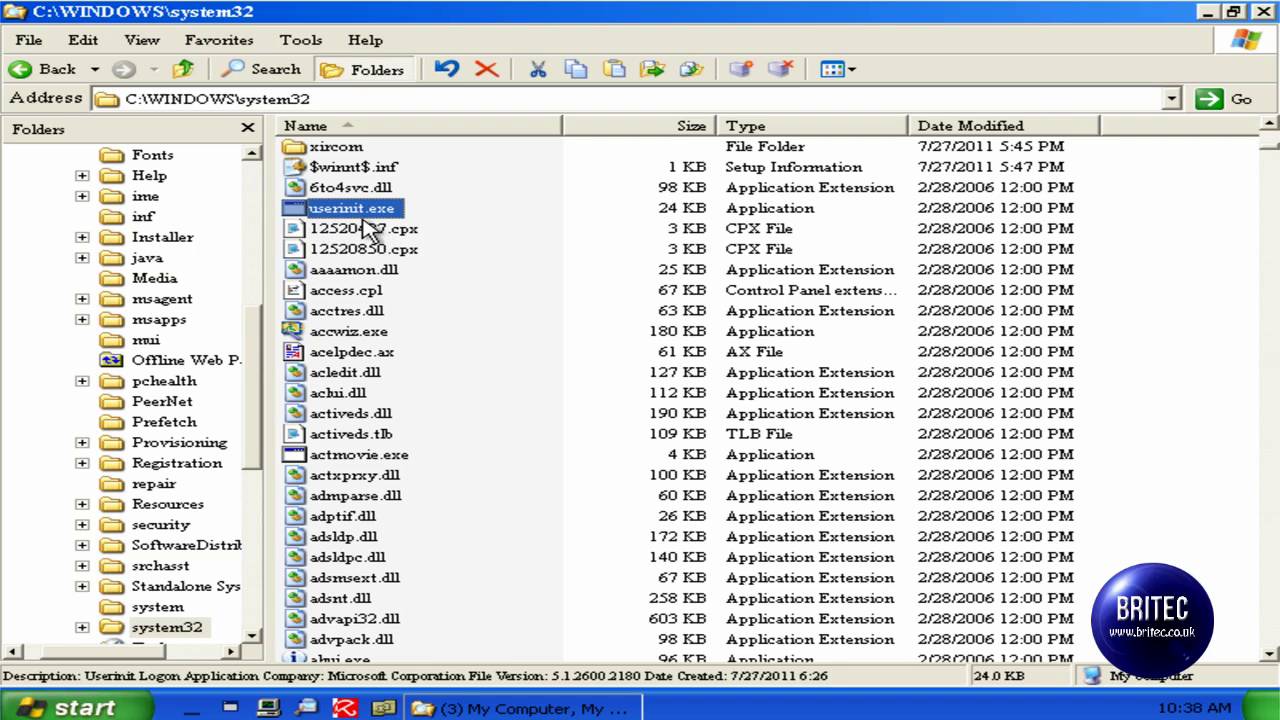
scroll(362, 232, "up", 1)
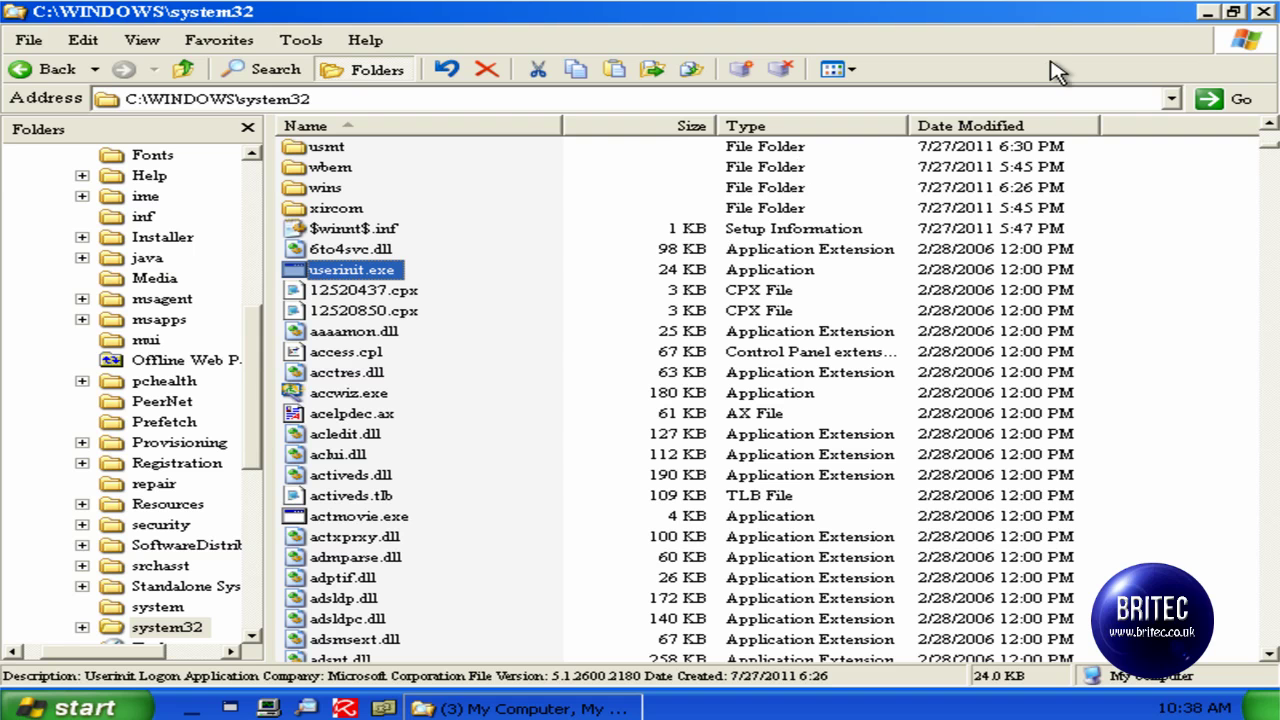
left_click(1263, 12)
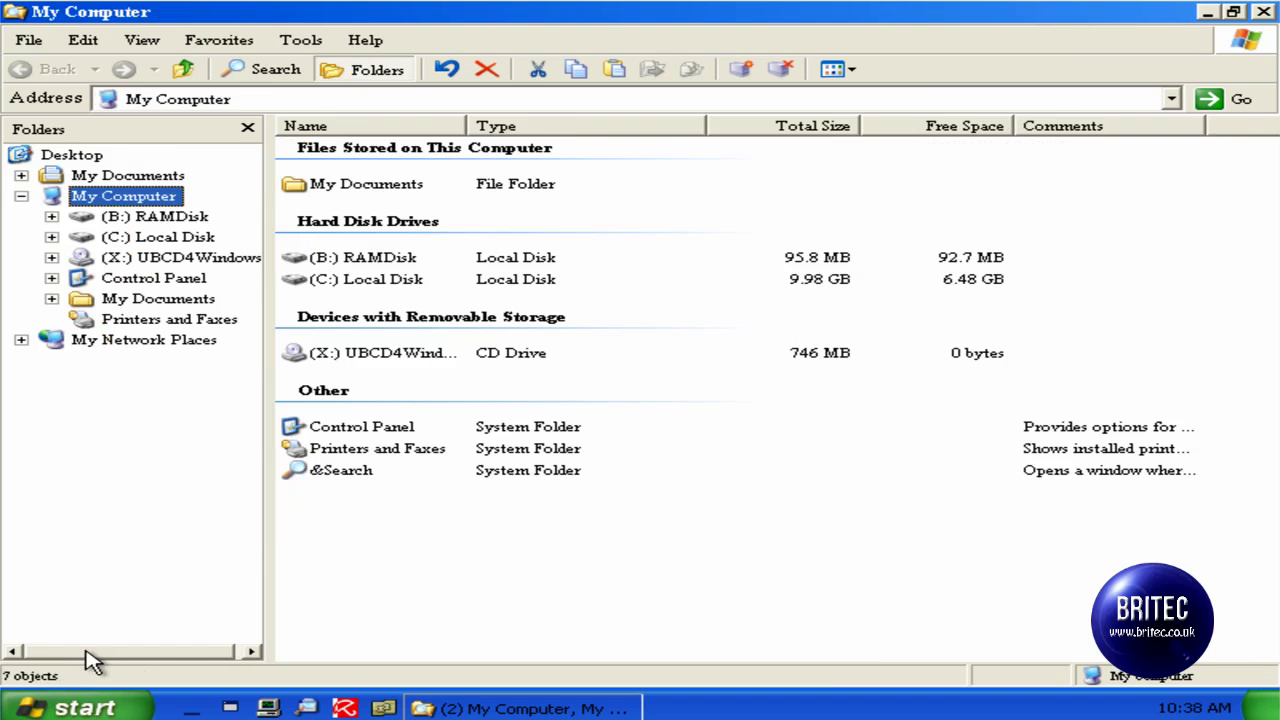
Launch RegEdit(Remote) from the Registry Tools programs and load the Britec remote user profile.
left_click(85, 706)
mouse_move(215, 550)
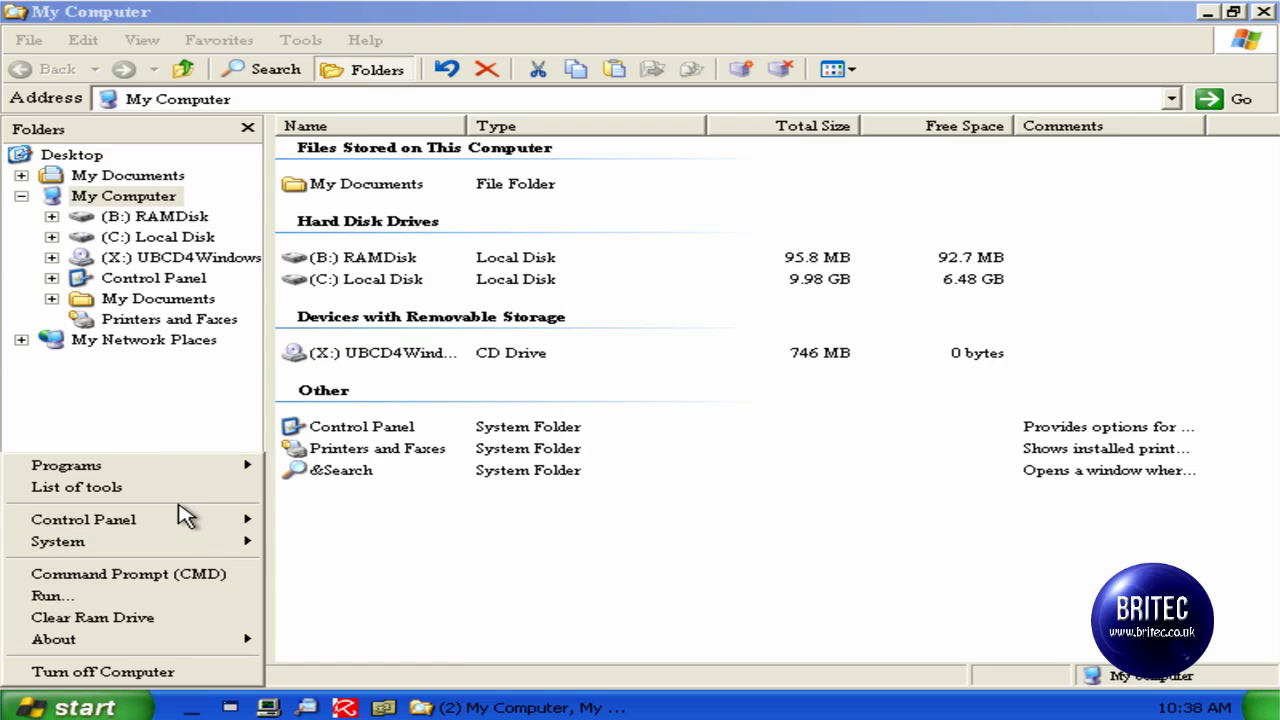
mouse_move(191, 467)
mouse_move(355, 476)
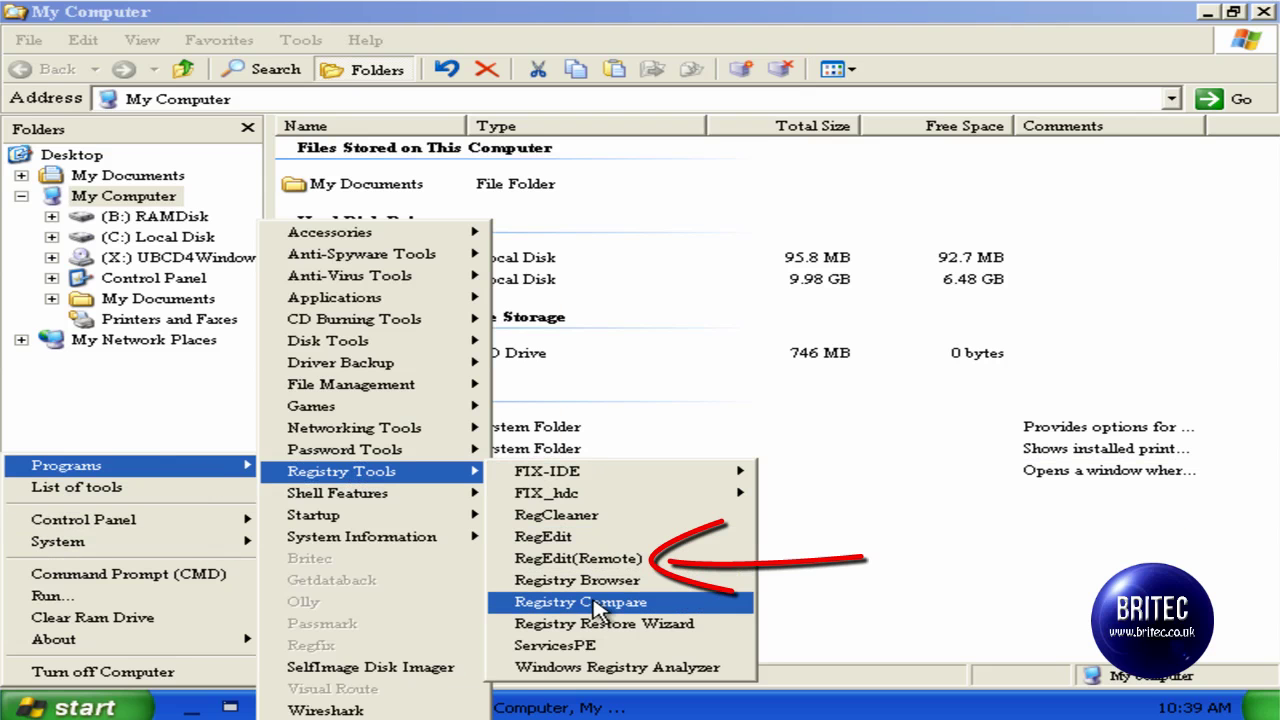
left_click(596, 561)
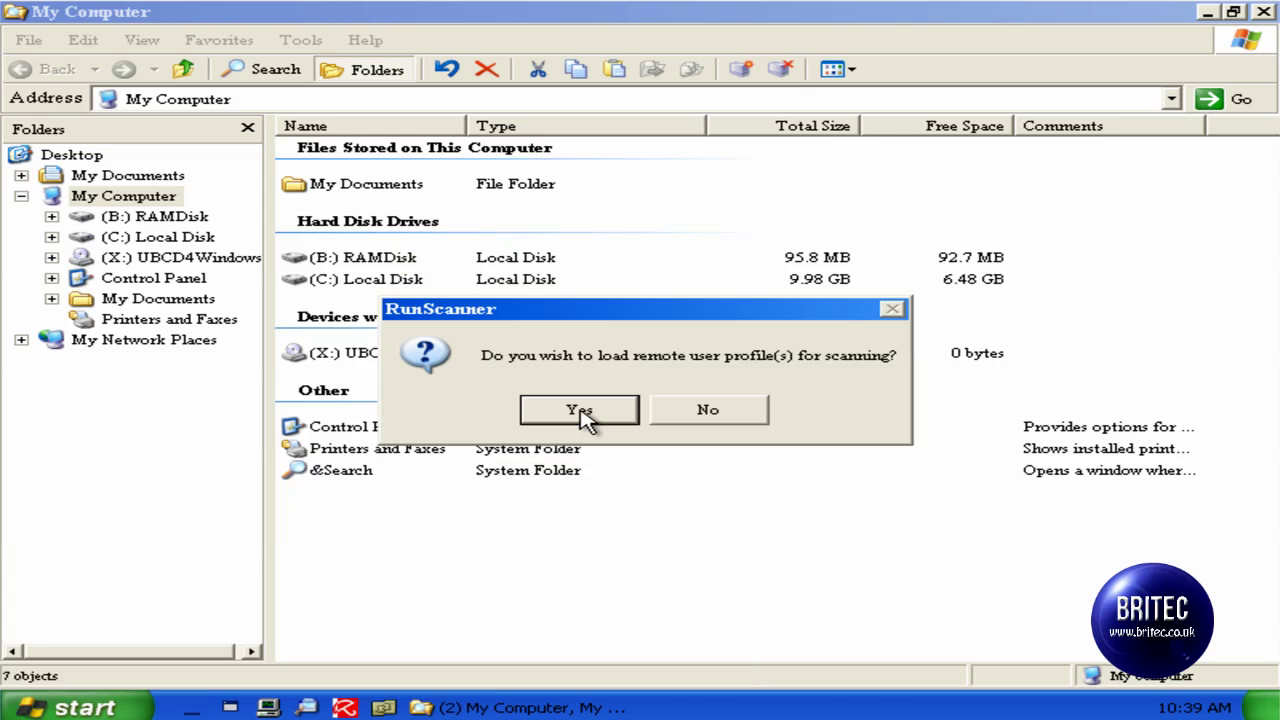
left_click(582, 411)
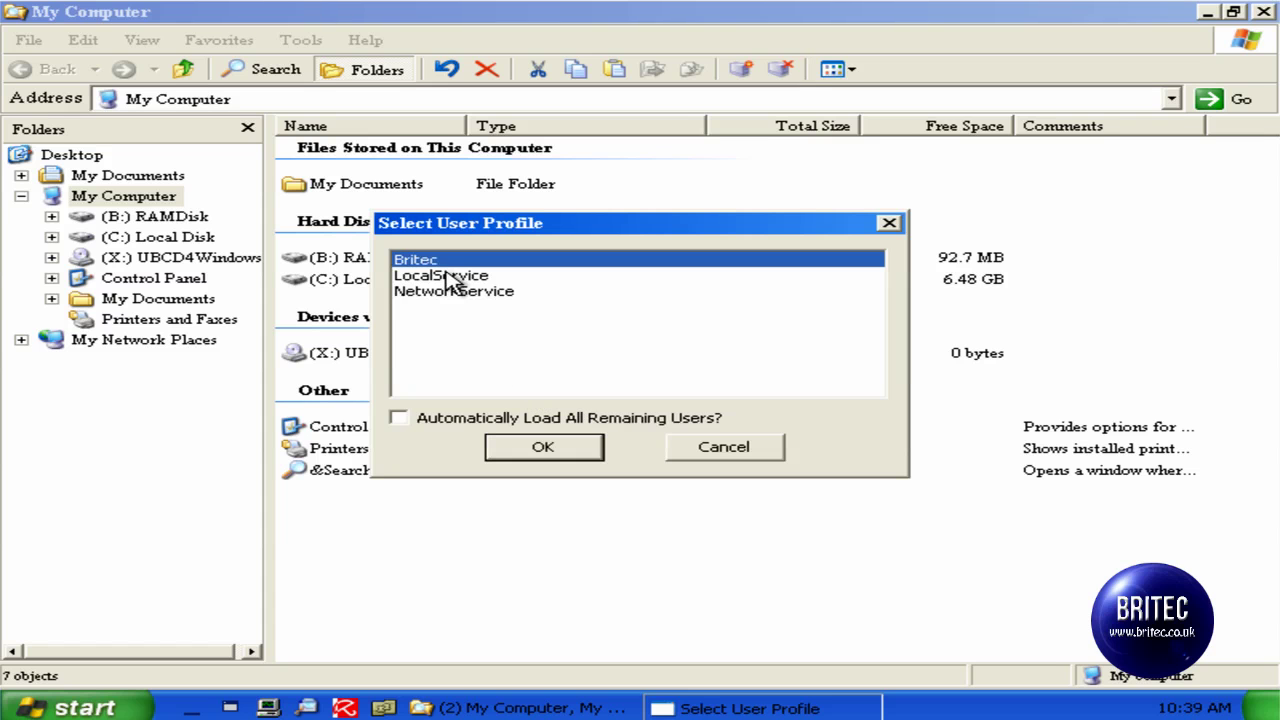
left_click(577, 459)
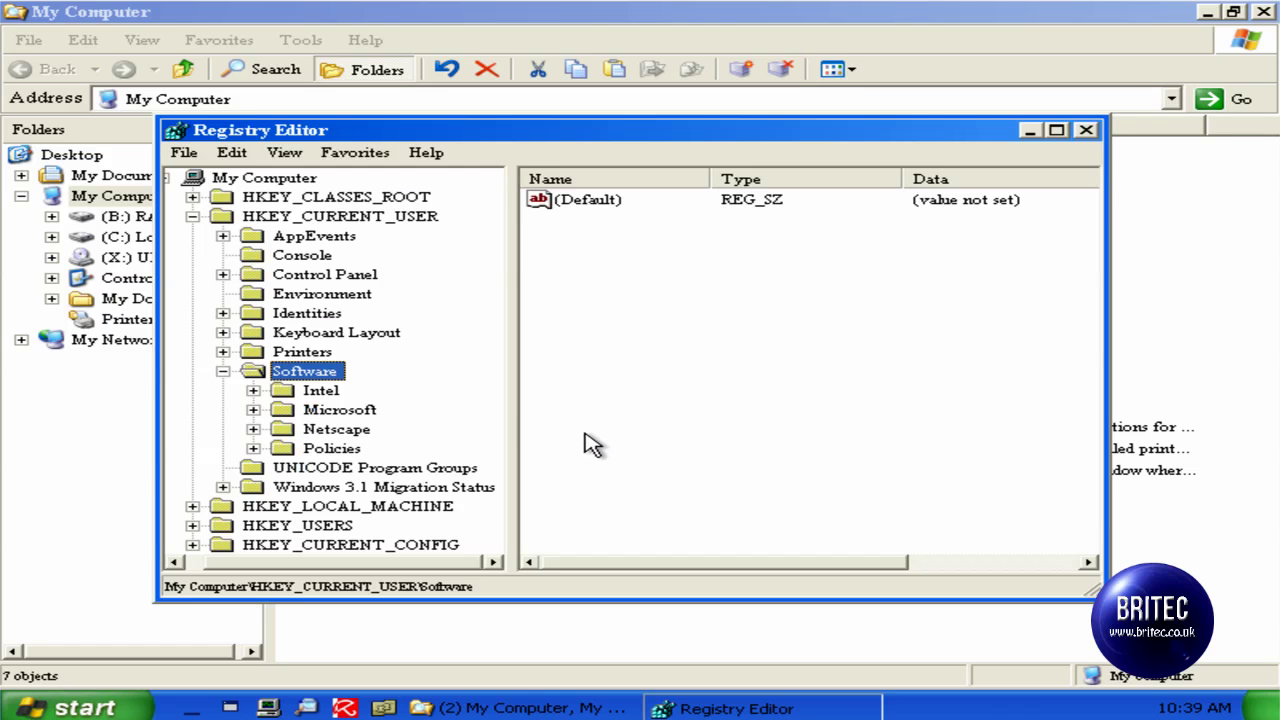
Collapse the HKEY_CURRENT_USER branch and expand HKEY_LOCAL_MACHINE\SOFTWARE\Microsoft in the registry tree.
left_click(222, 371)
left_click(192, 216)
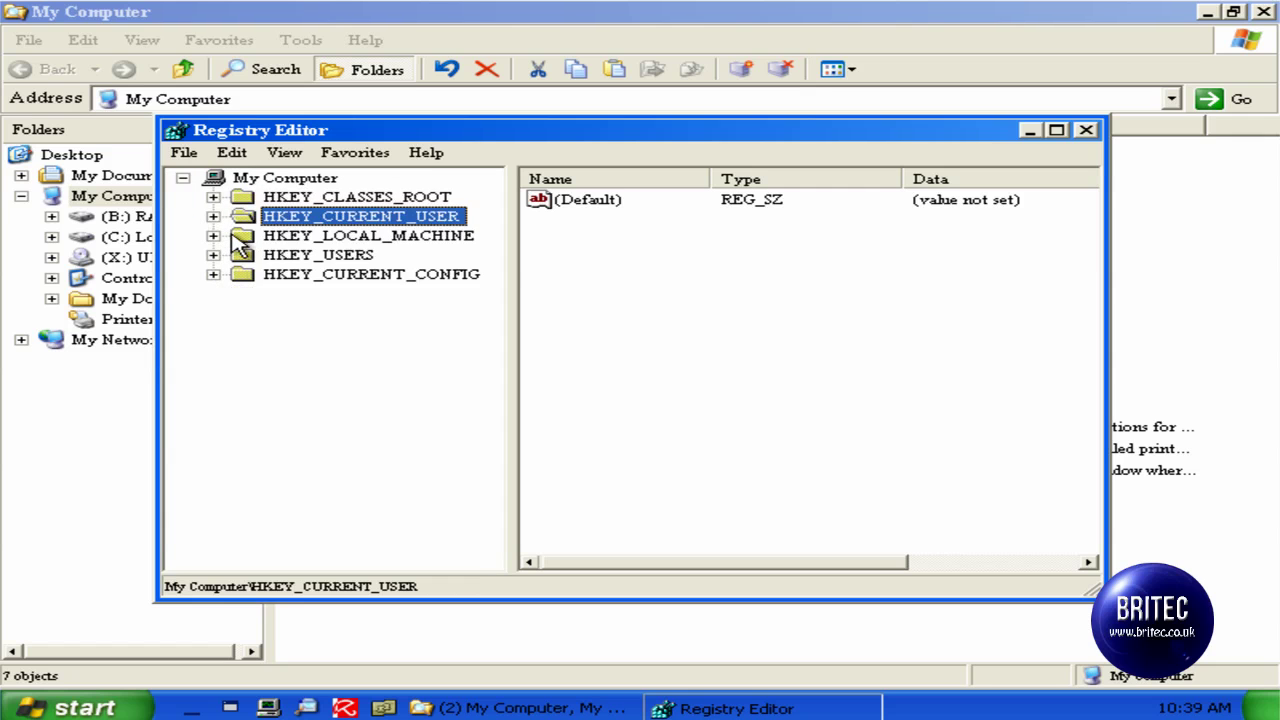
left_click(360, 236)
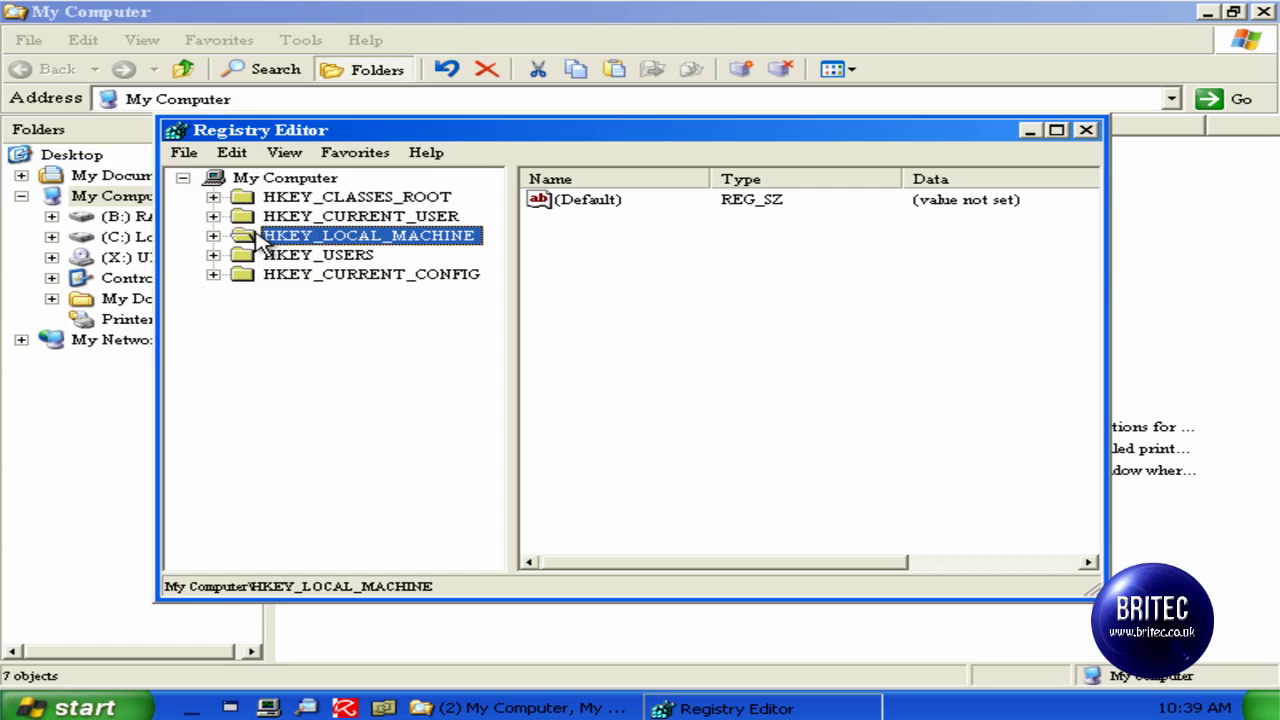
left_click(213, 236)
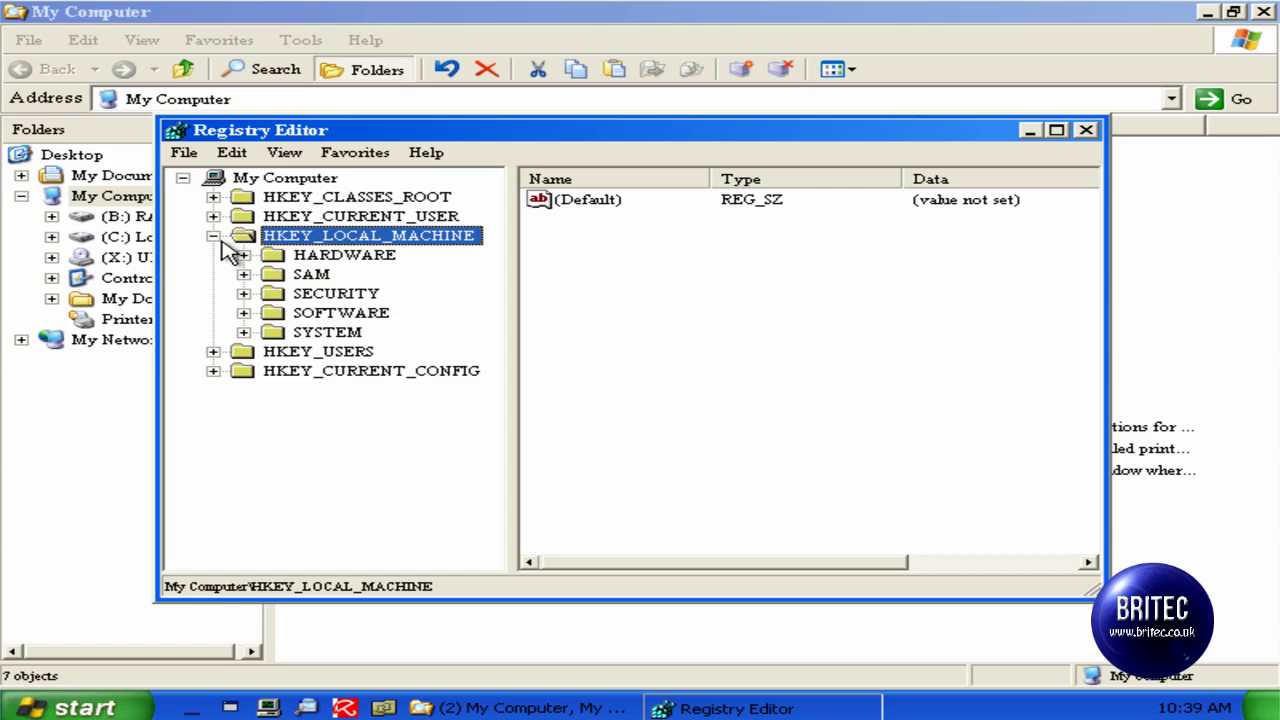
left_click(243, 313)
scroll(298, 475, "down", 1)
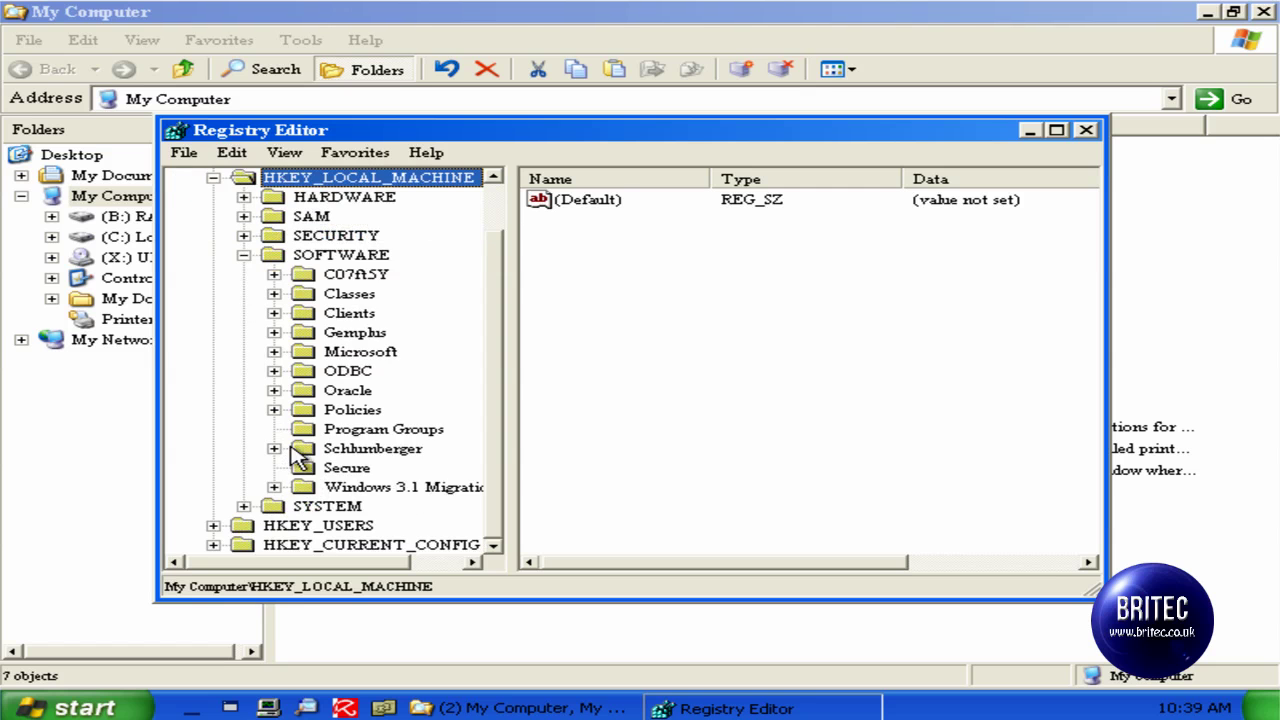
left_click(274, 351)
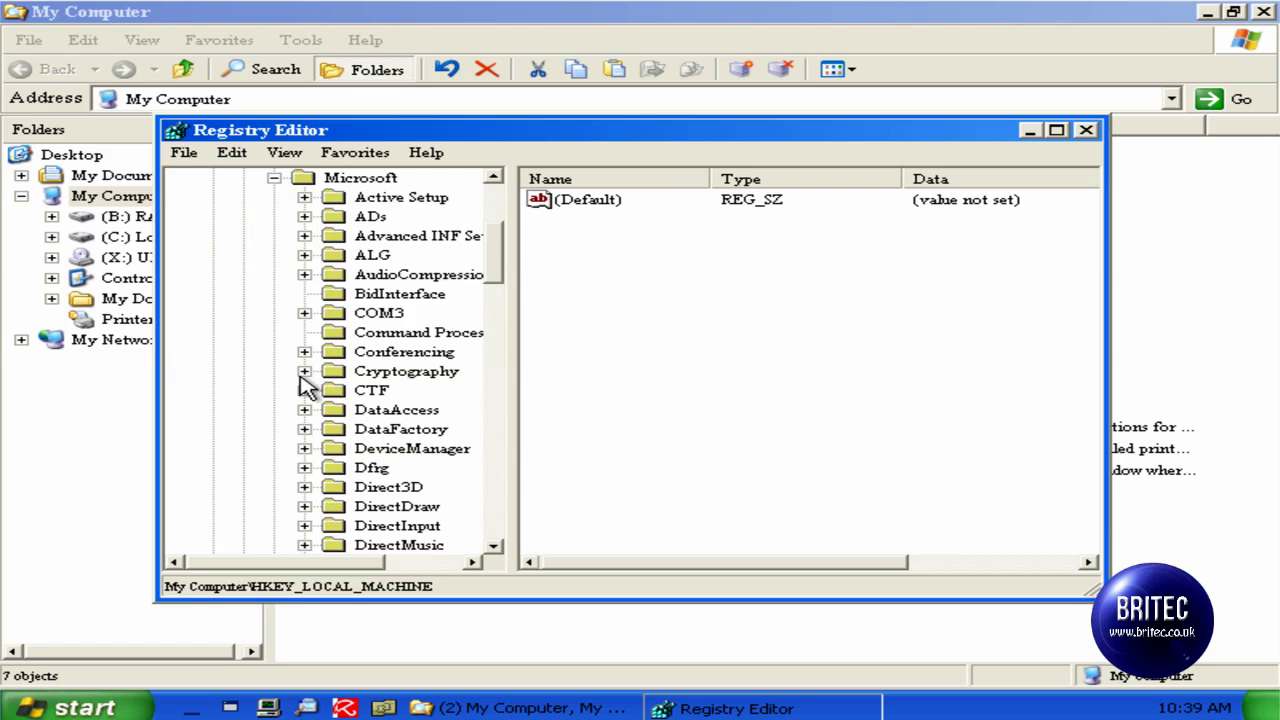
Expand Windows NT\CurrentVersion under the Microsoft key, widen the tree pane and open the Winlogon key.
scroll(302, 410, "down", 5)
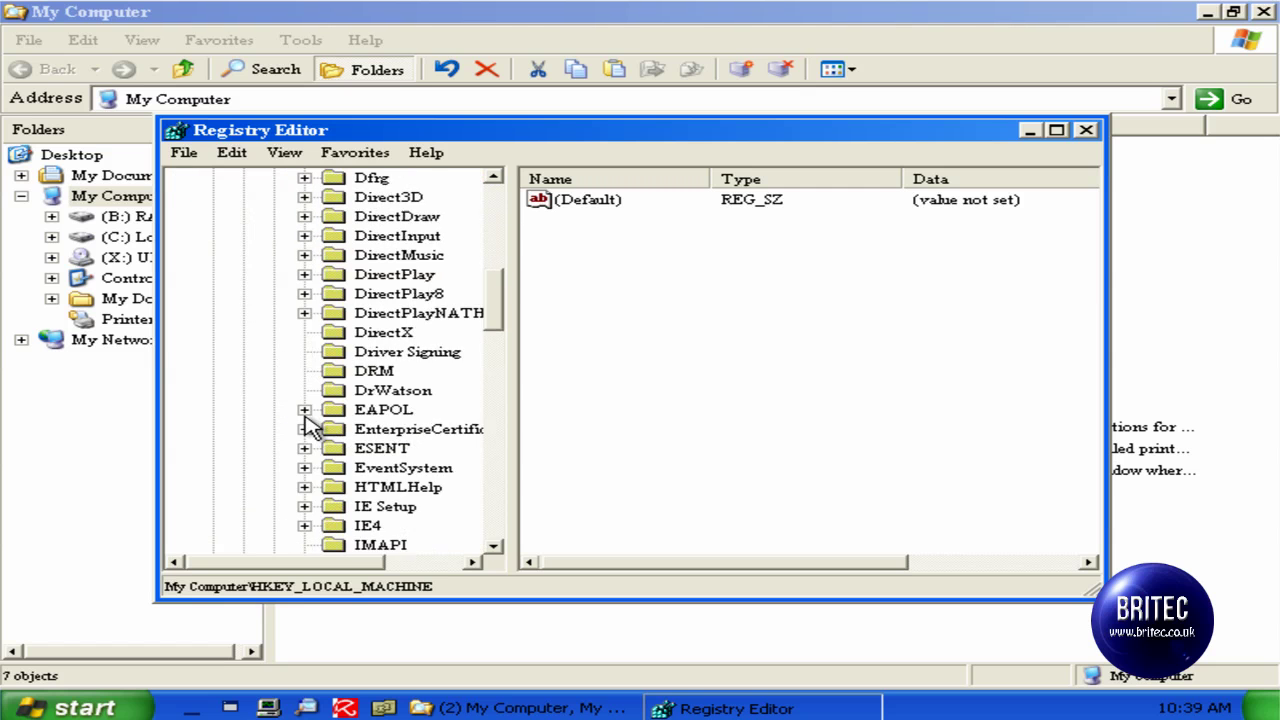
scroll(310, 425, "down", 3)
scroll(302, 430, "down", 11)
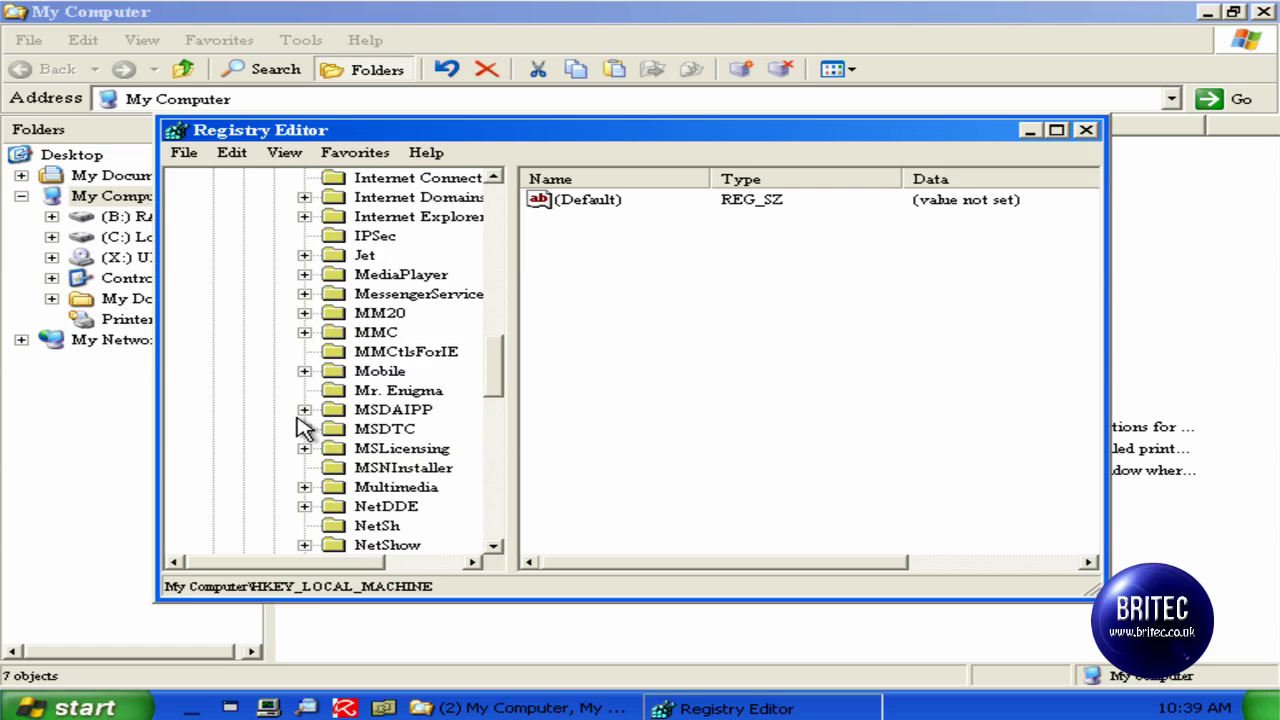
scroll(305, 430, "down", 6)
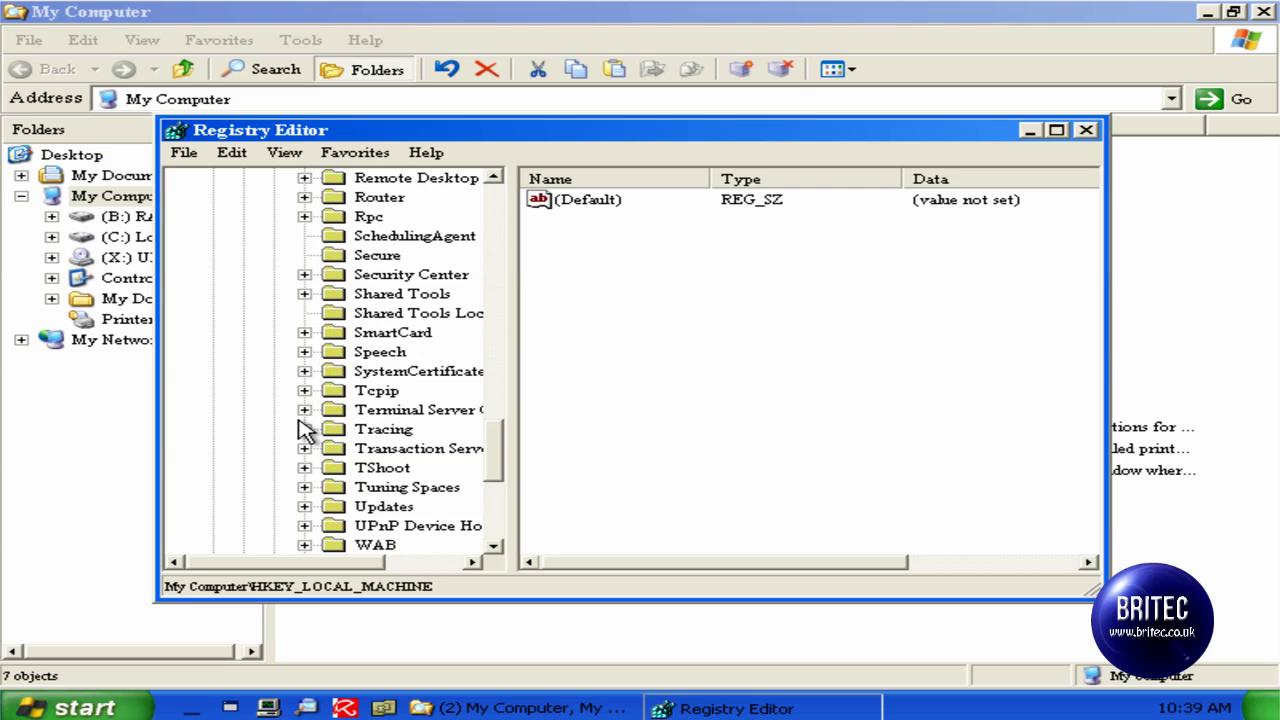
left_click(304, 410)
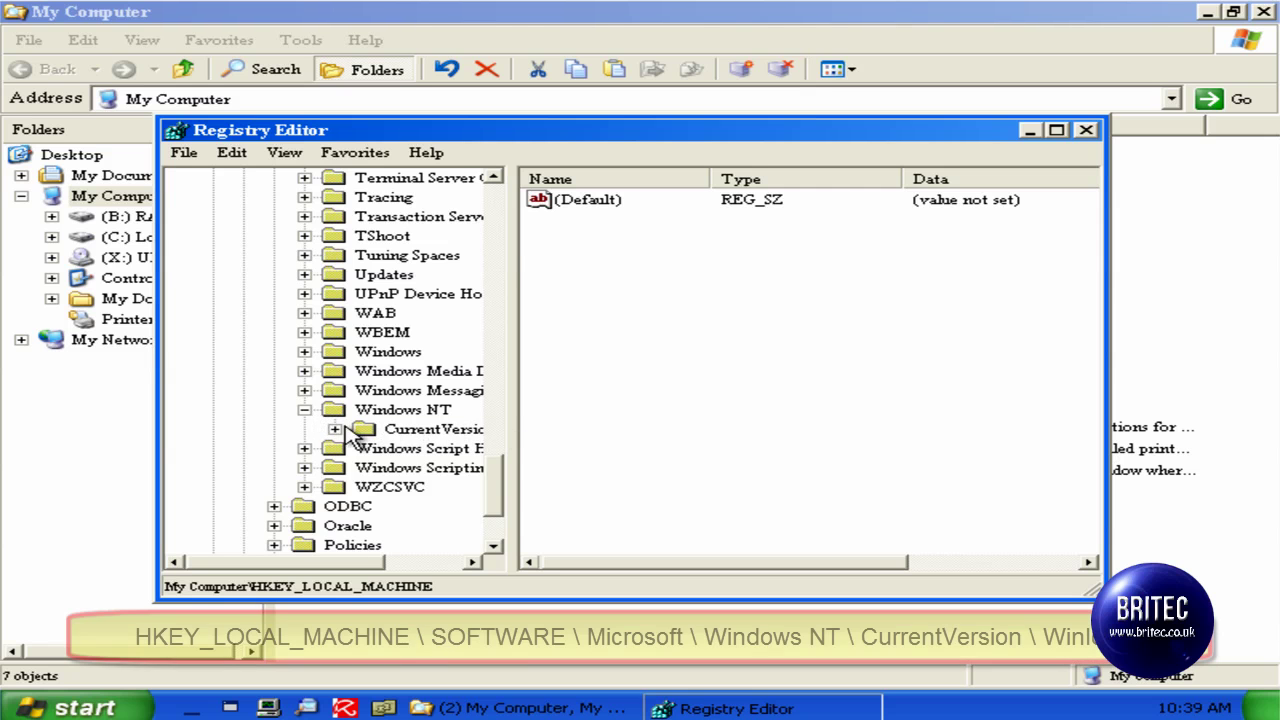
left_click(335, 429)
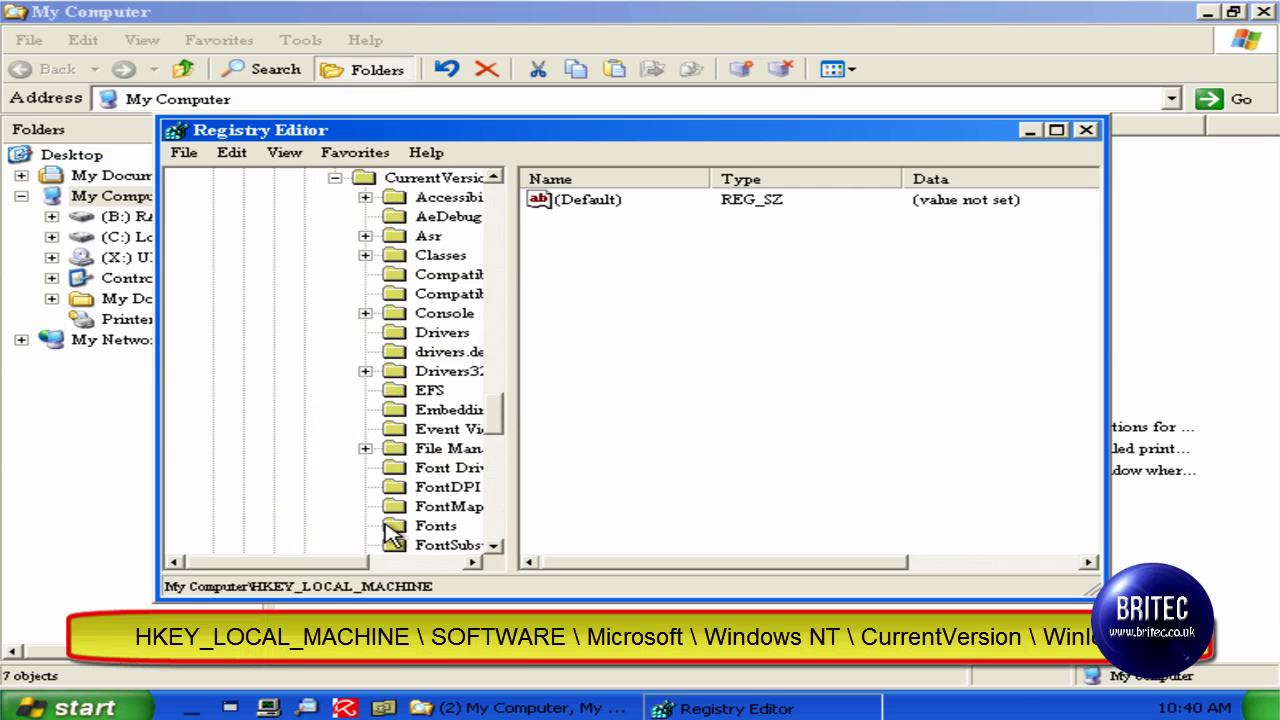
scroll(395, 525, "down", 6)
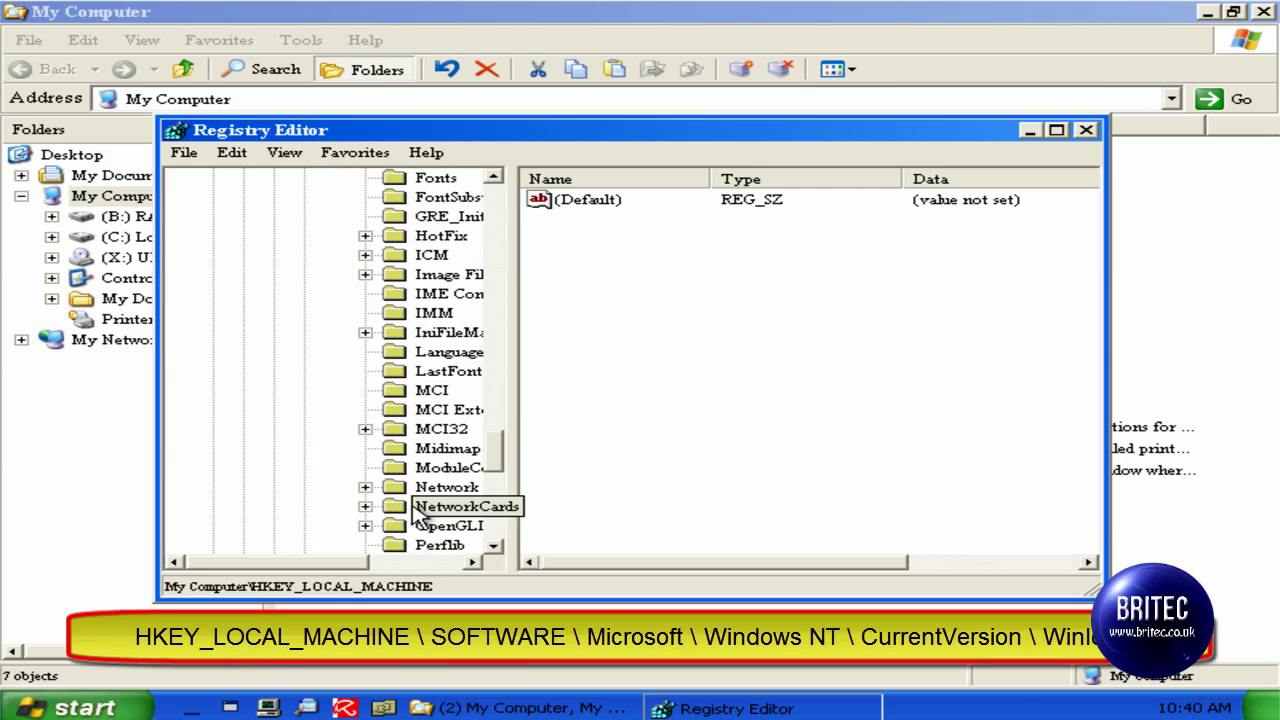
left_click_drag(517, 472, 609, 477)
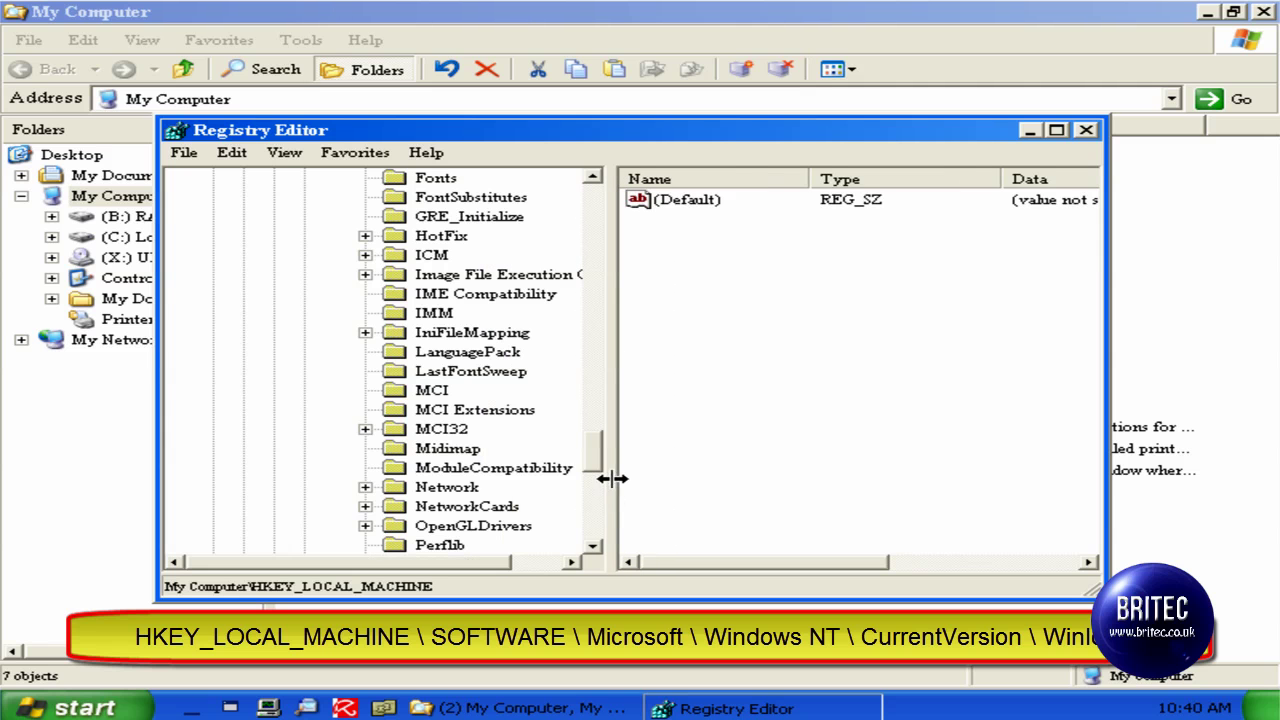
scroll(413, 478, "down", 1)
scroll(408, 468, "down", 8)
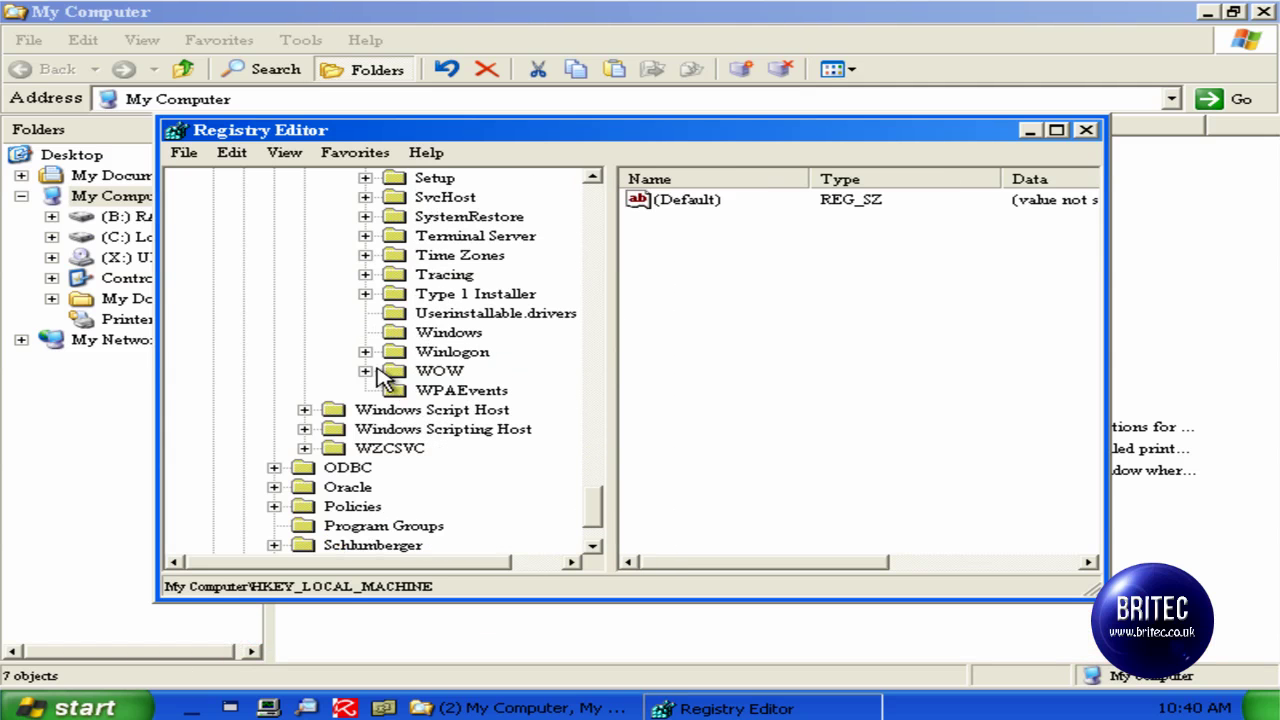
left_click(420, 356)
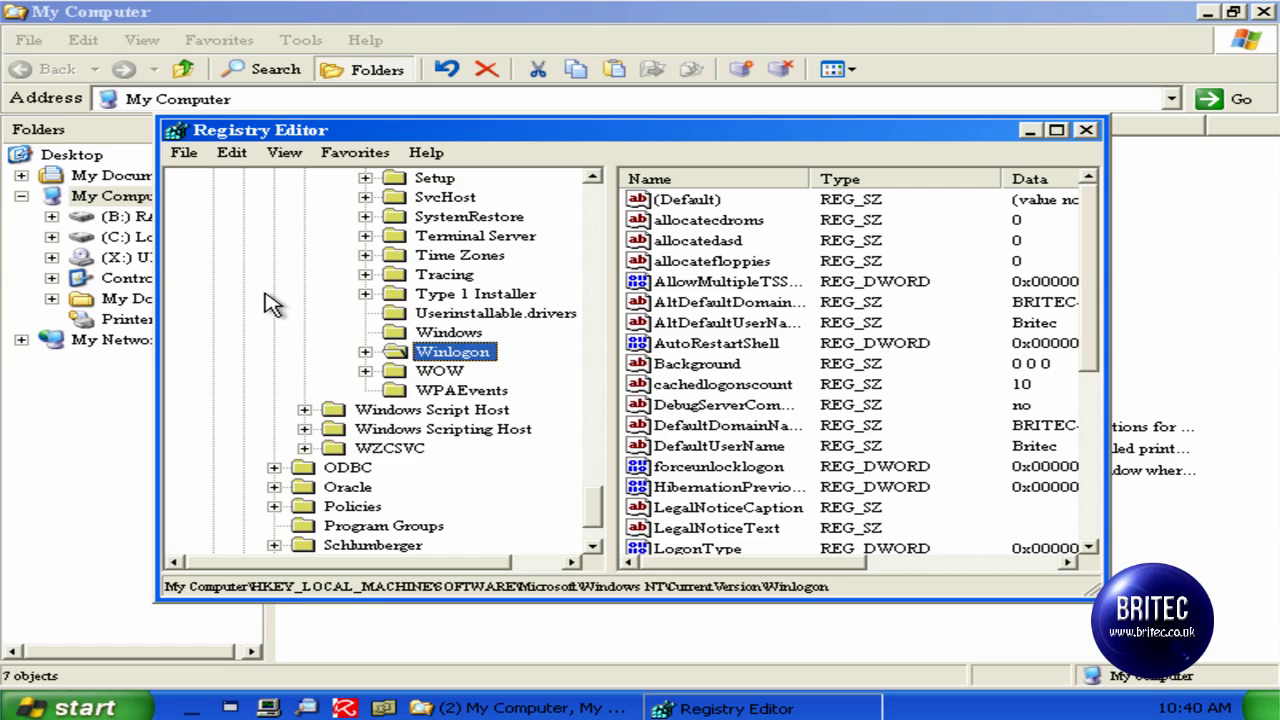
Set the Winlogon key's Shell value data to Explorer.exe.
scroll(271, 300, "down", 2)
left_click(728, 507)
scroll(845, 410, "down", 3)
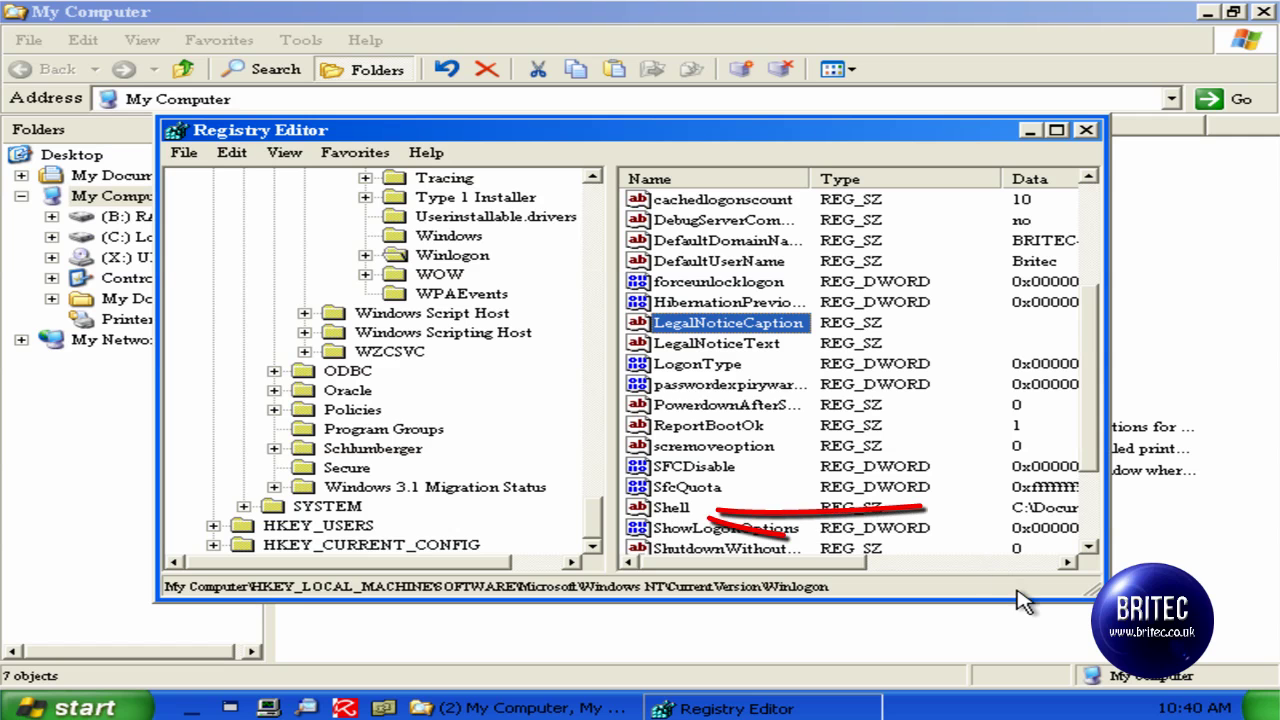
left_click(672, 507)
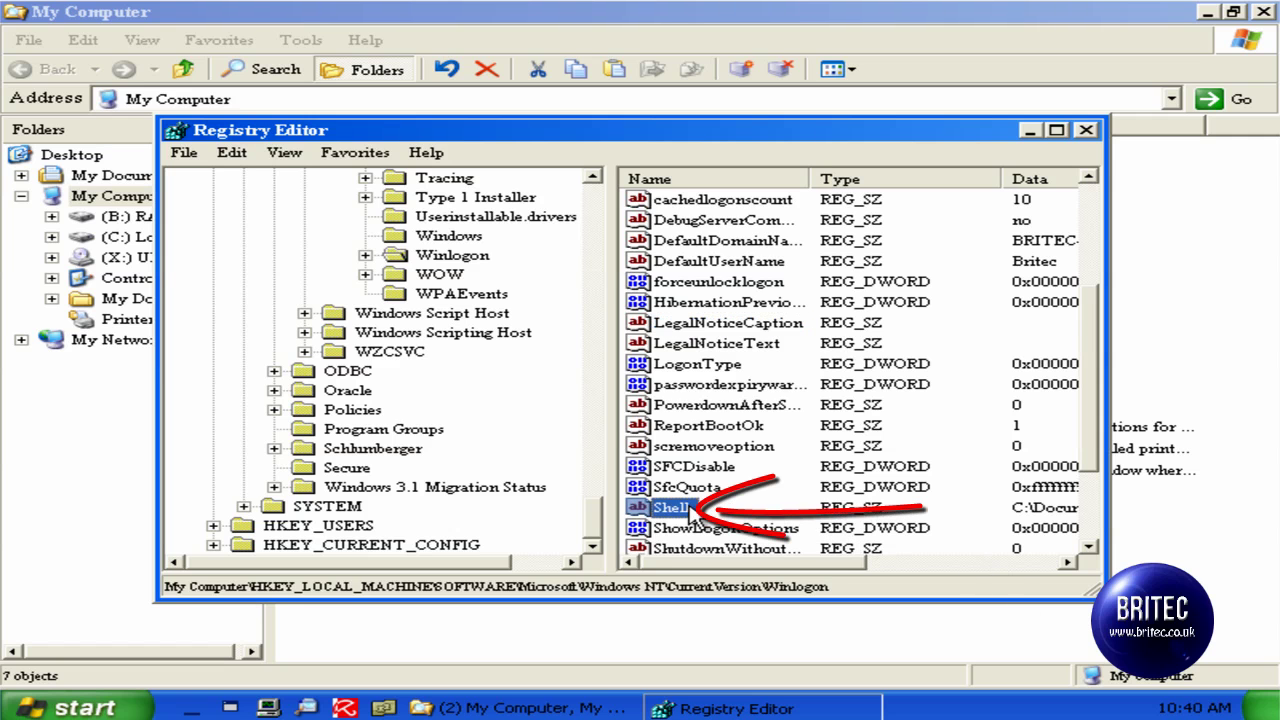
double_click(690, 508)
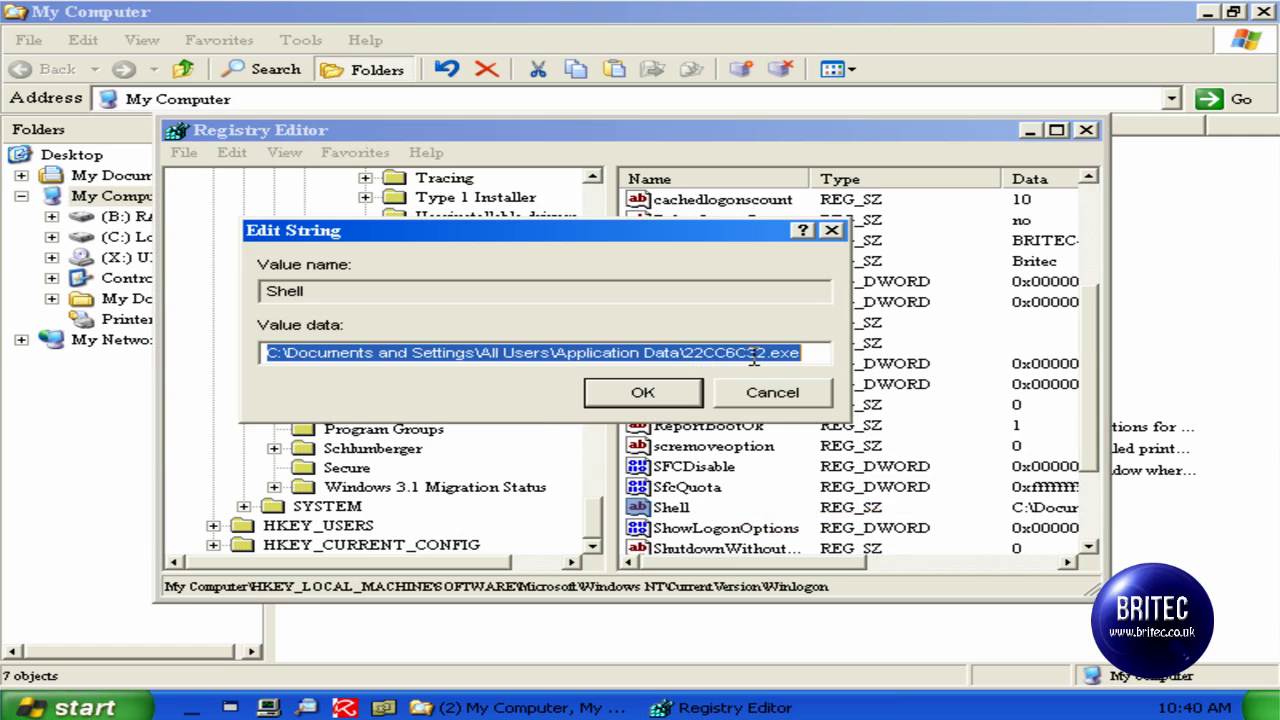
left_click(813, 356)
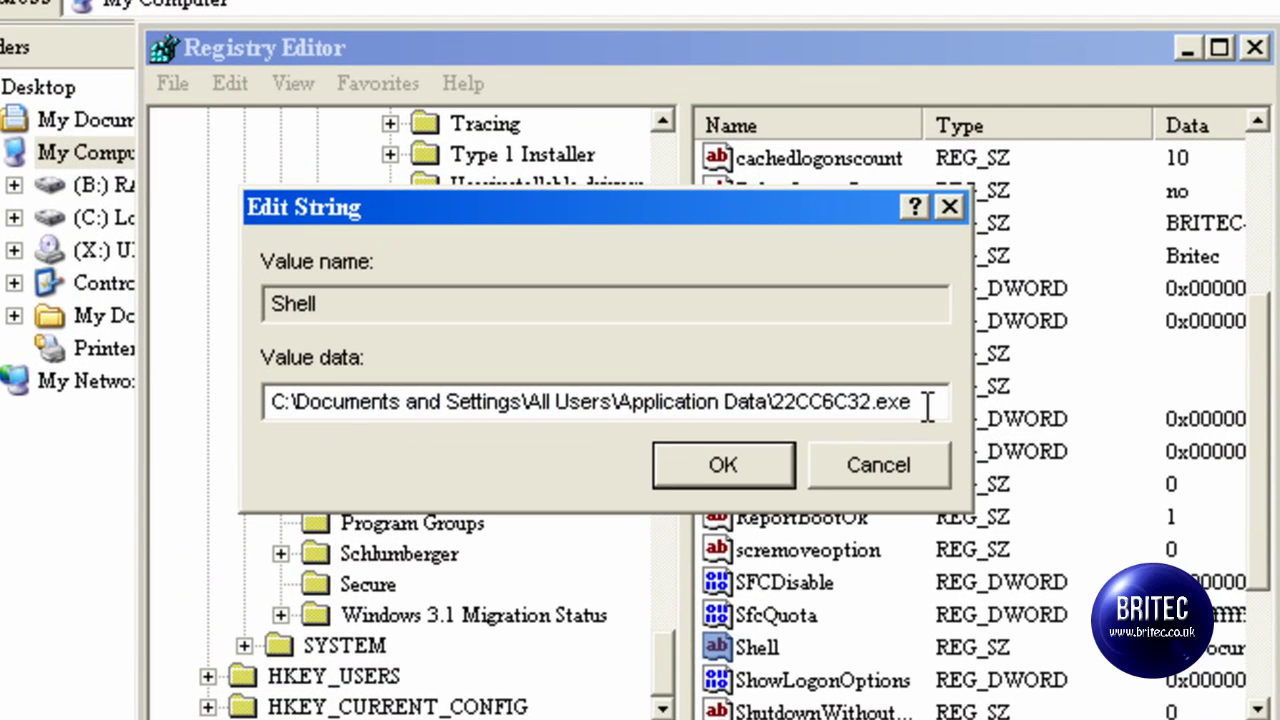
left_click_drag(813, 355, 266, 352)
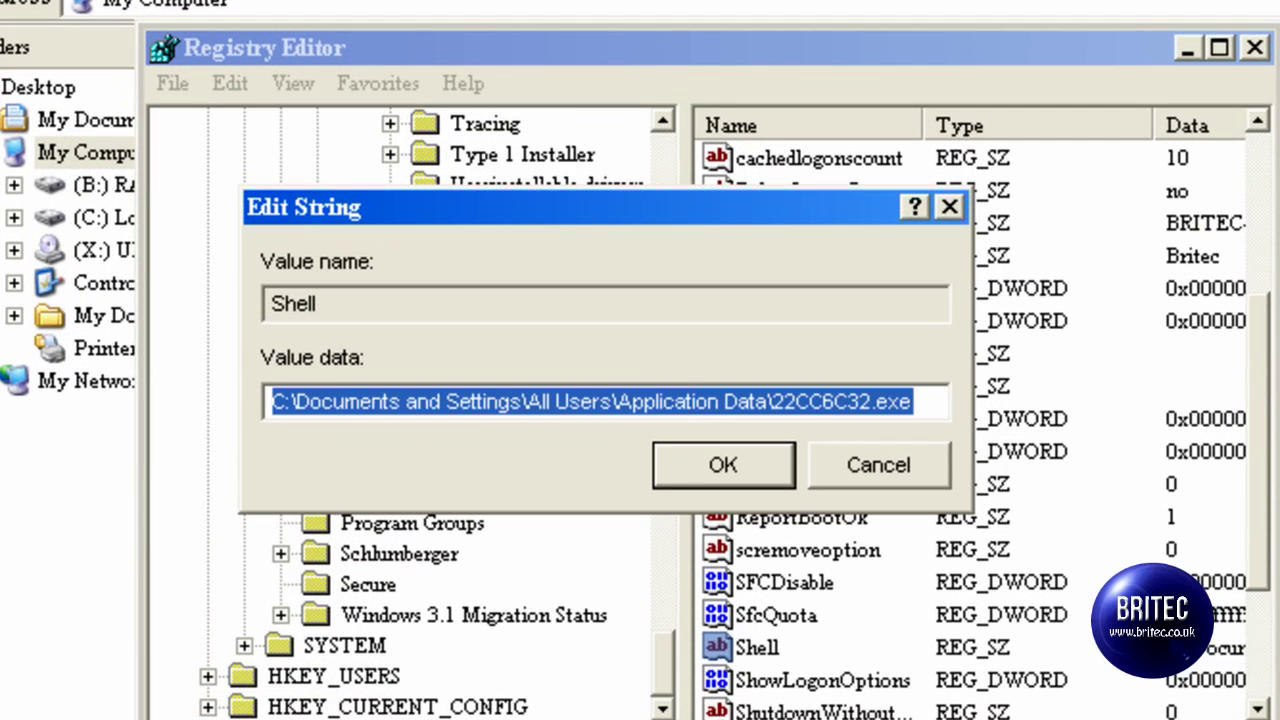
type("Explorer")
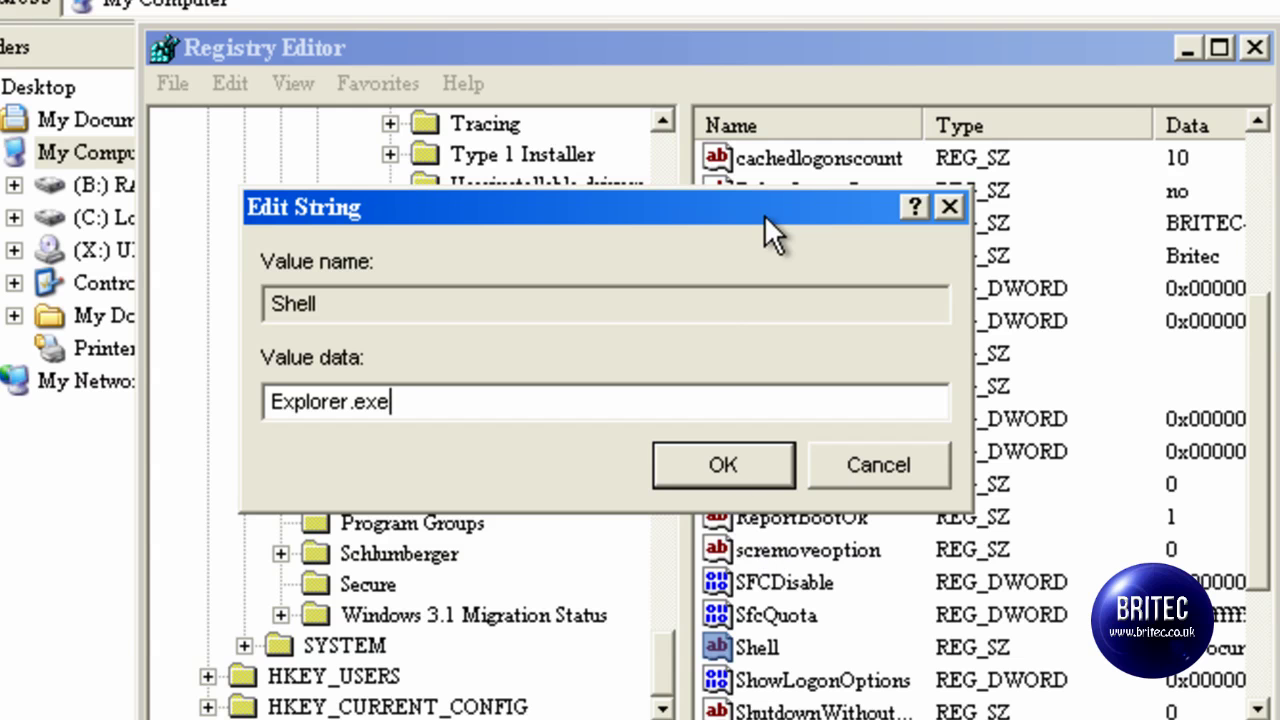
left_click(720, 462)
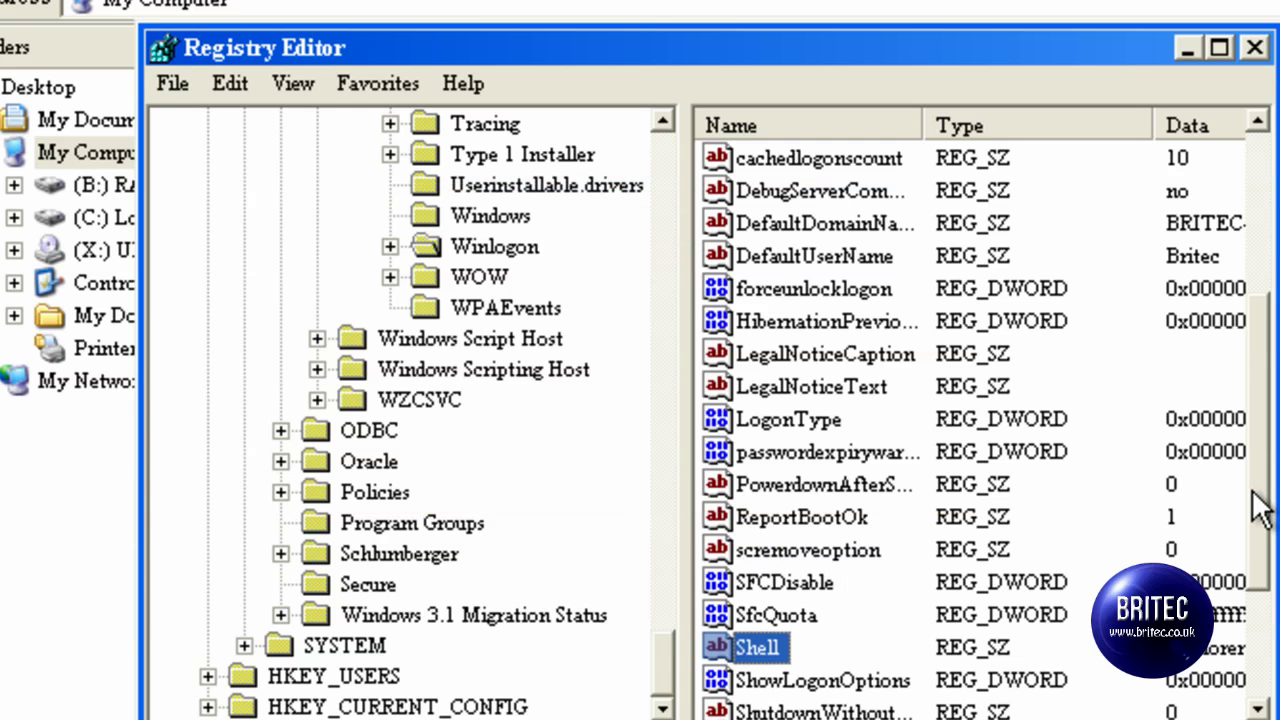
Check the value data of the Winlogon key's Userinit entry and close the Registry Editor.
left_click_drag(1259, 514, 1257, 597)
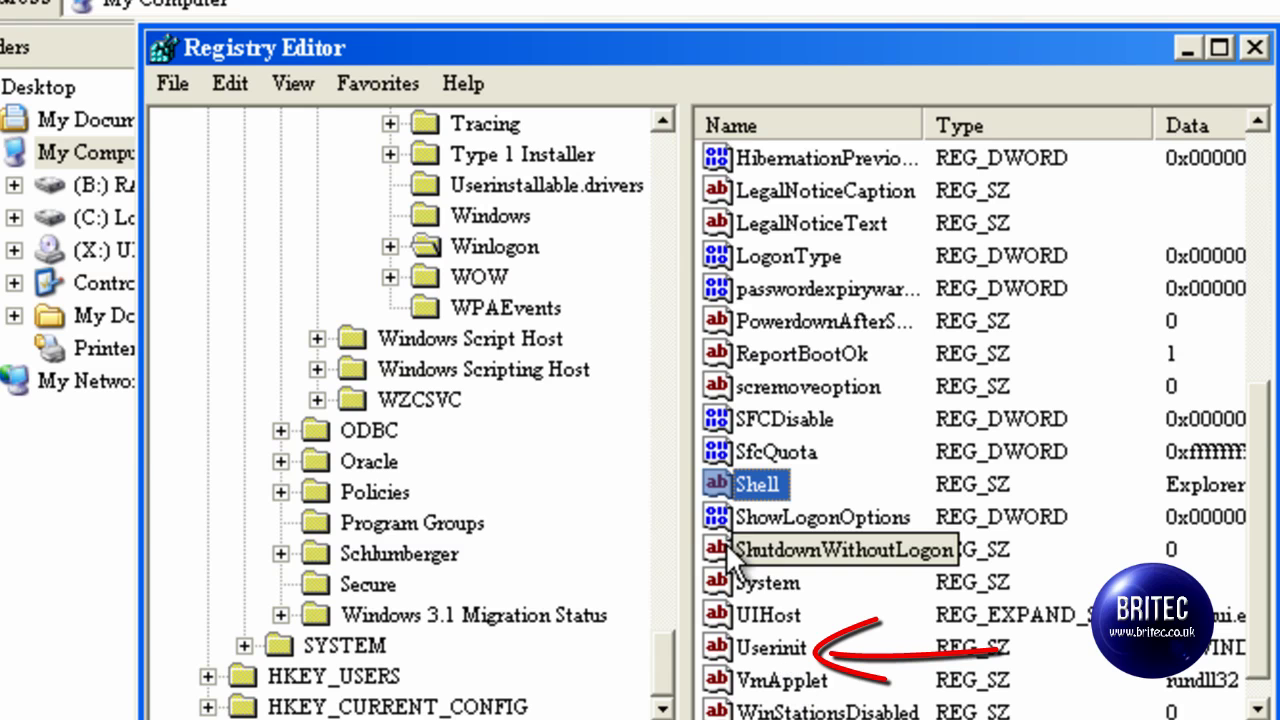
double_click(749, 641)
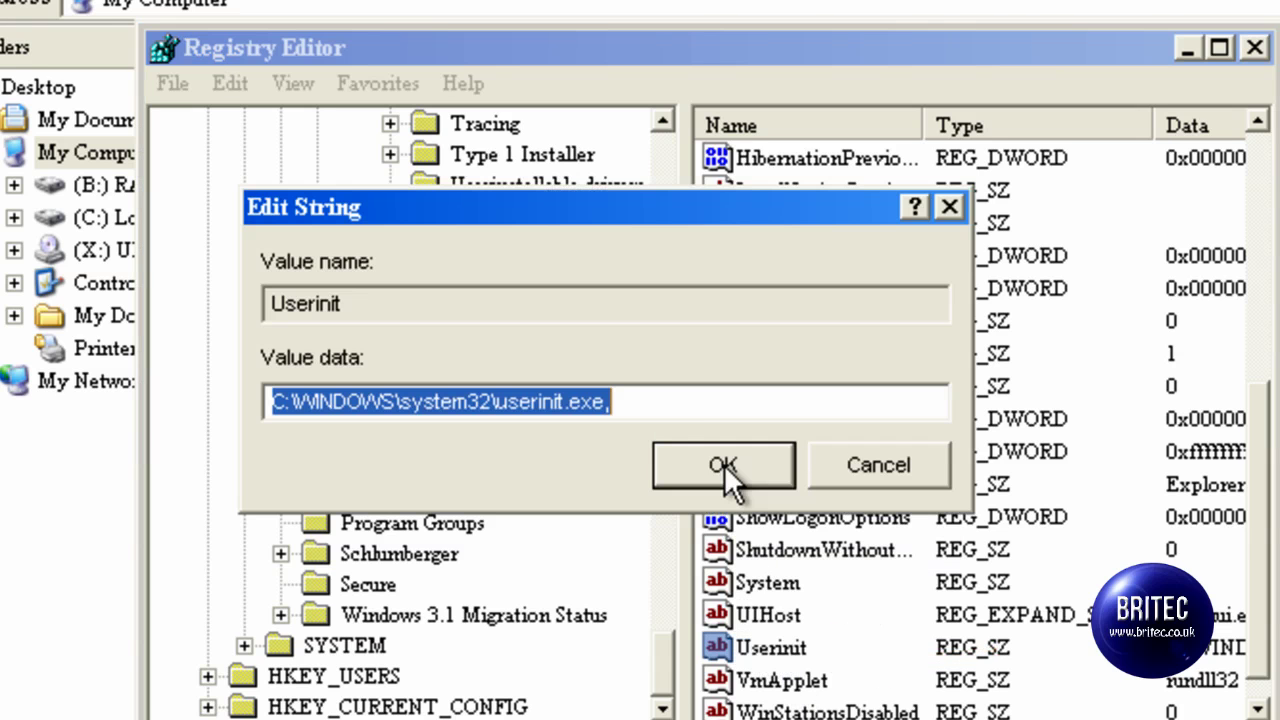
left_click(674, 410)
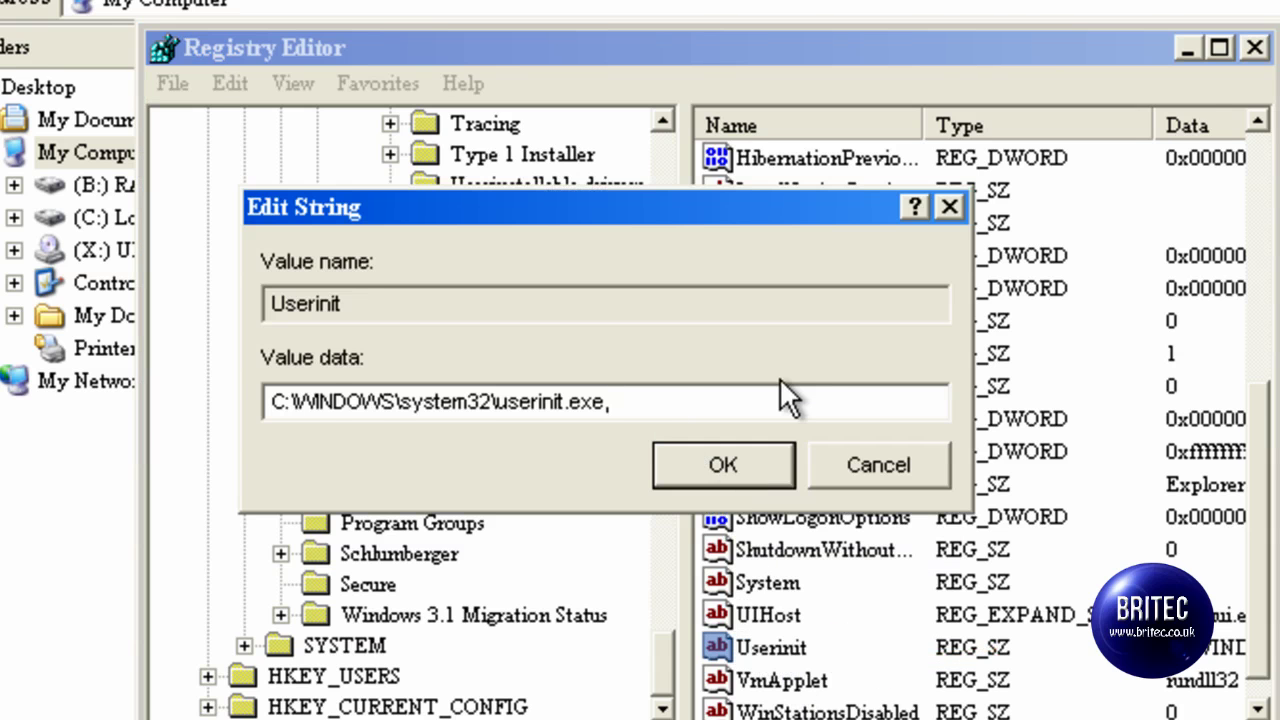
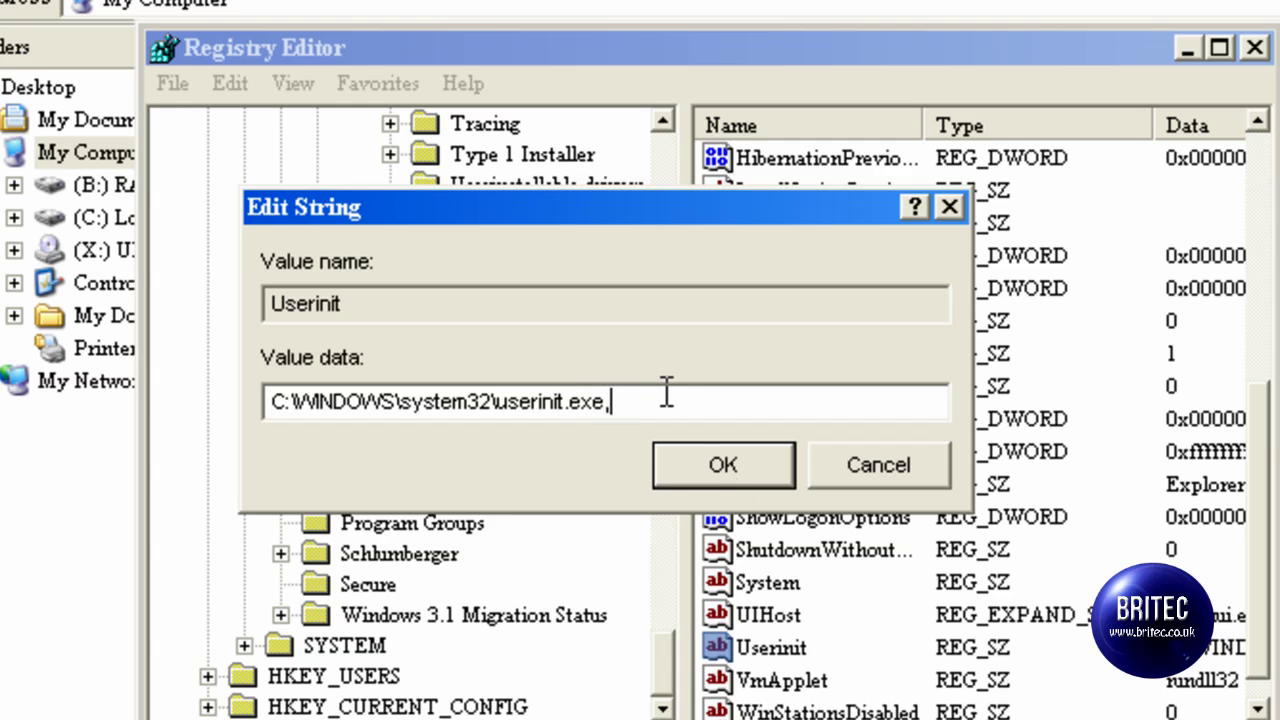
left_click(710, 473)
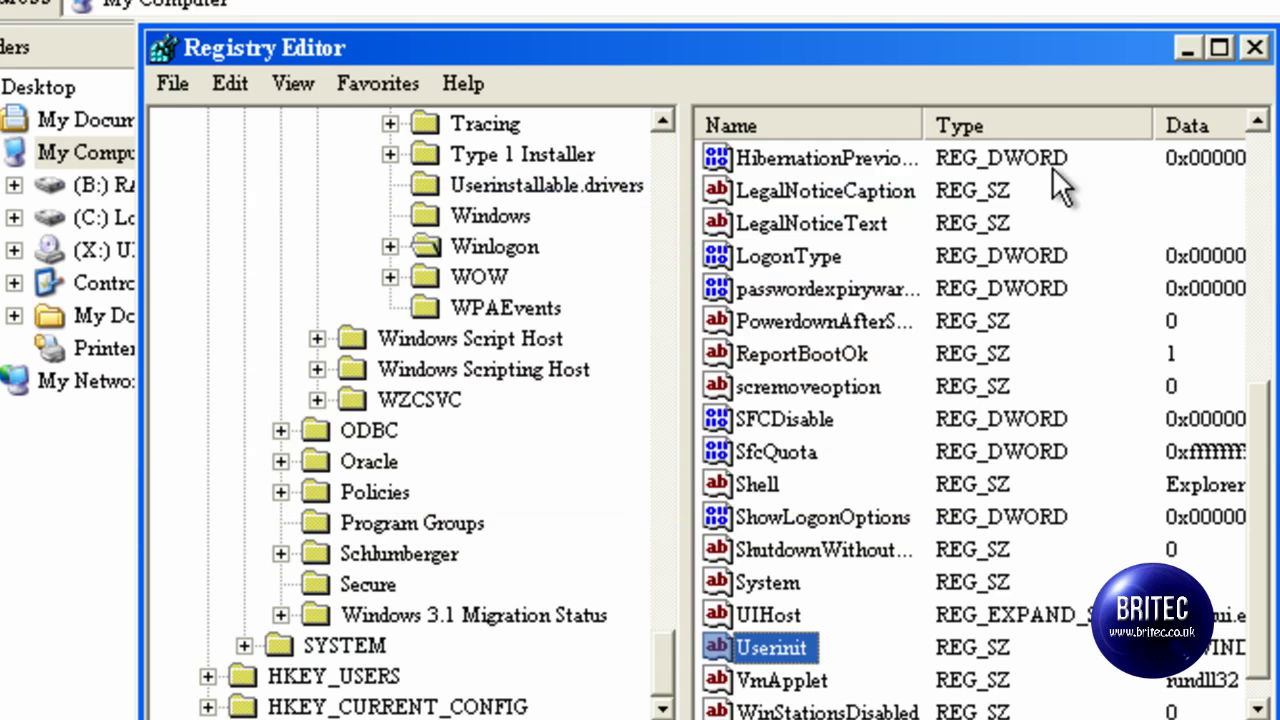
left_click(1254, 48)
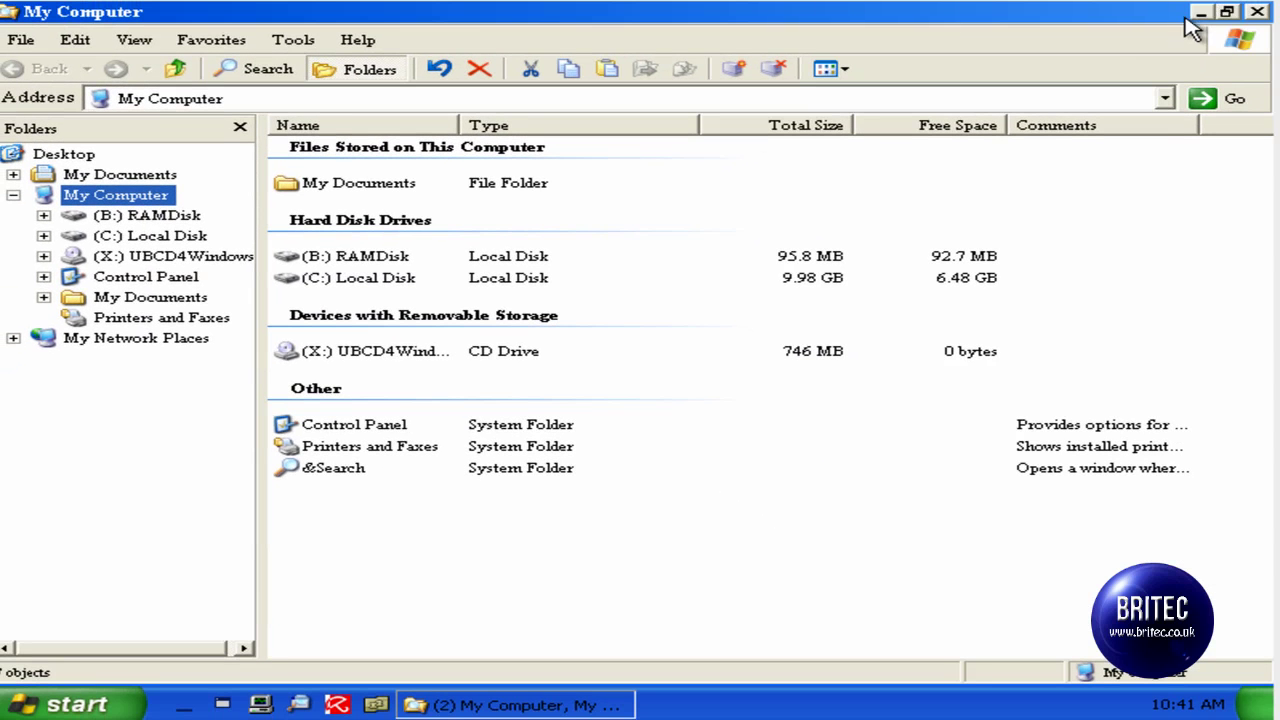
Minimize the My Computer window and shut down the UBCD4Windows session.
left_click(1199, 14)
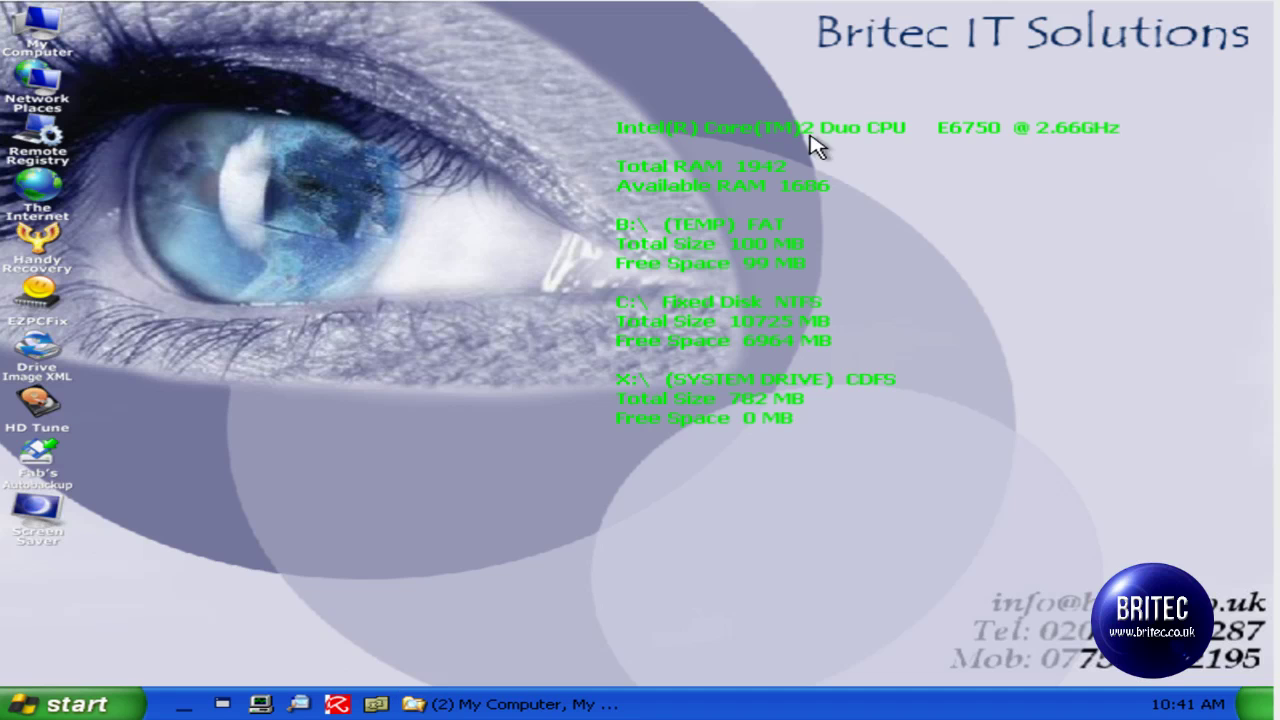
left_click(103, 704)
left_click(157, 676)
left_click(625, 410)
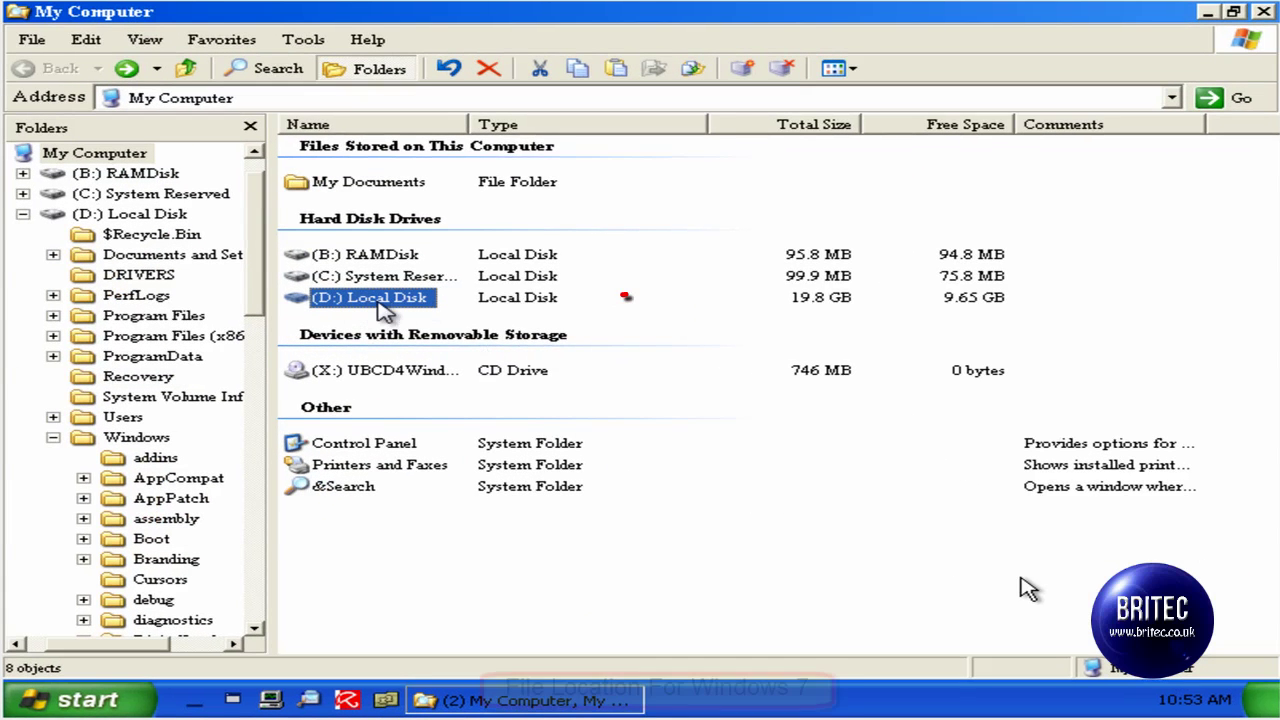
Open the ProgramData folder on the (D:) Local Disk of the Windows 7 computer.
left_click(1028, 590)
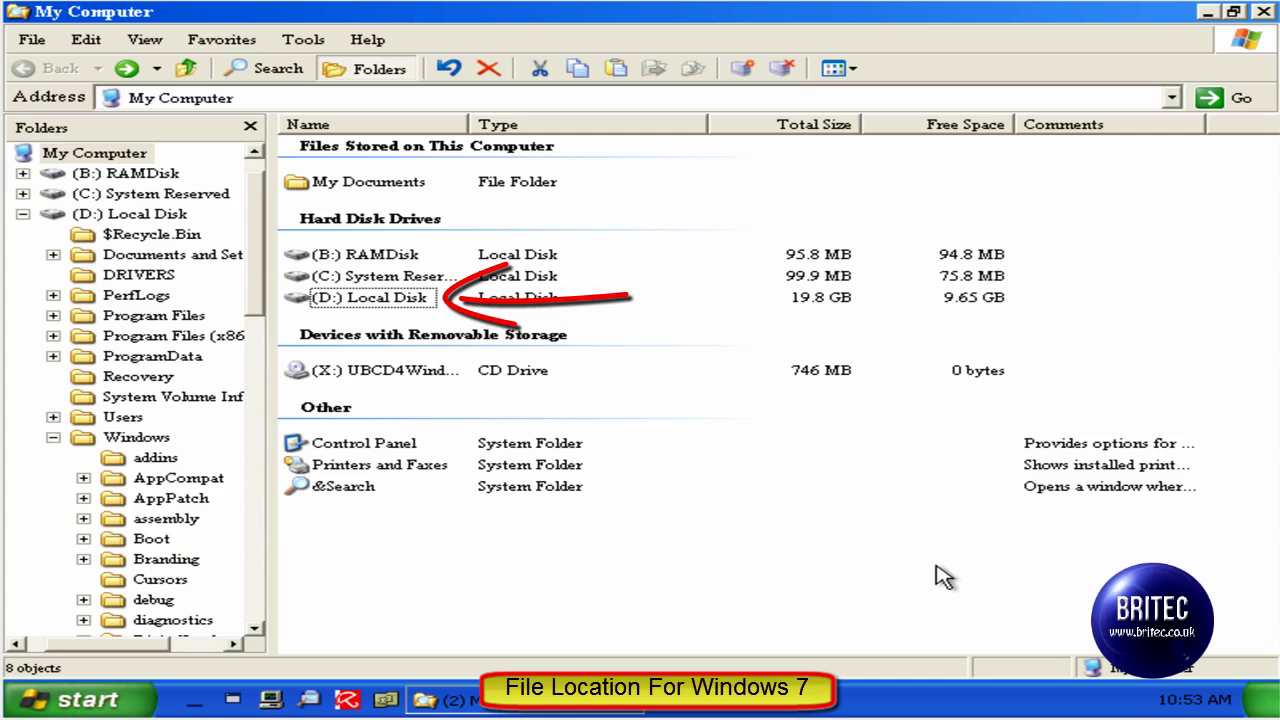
left_click(320, 298)
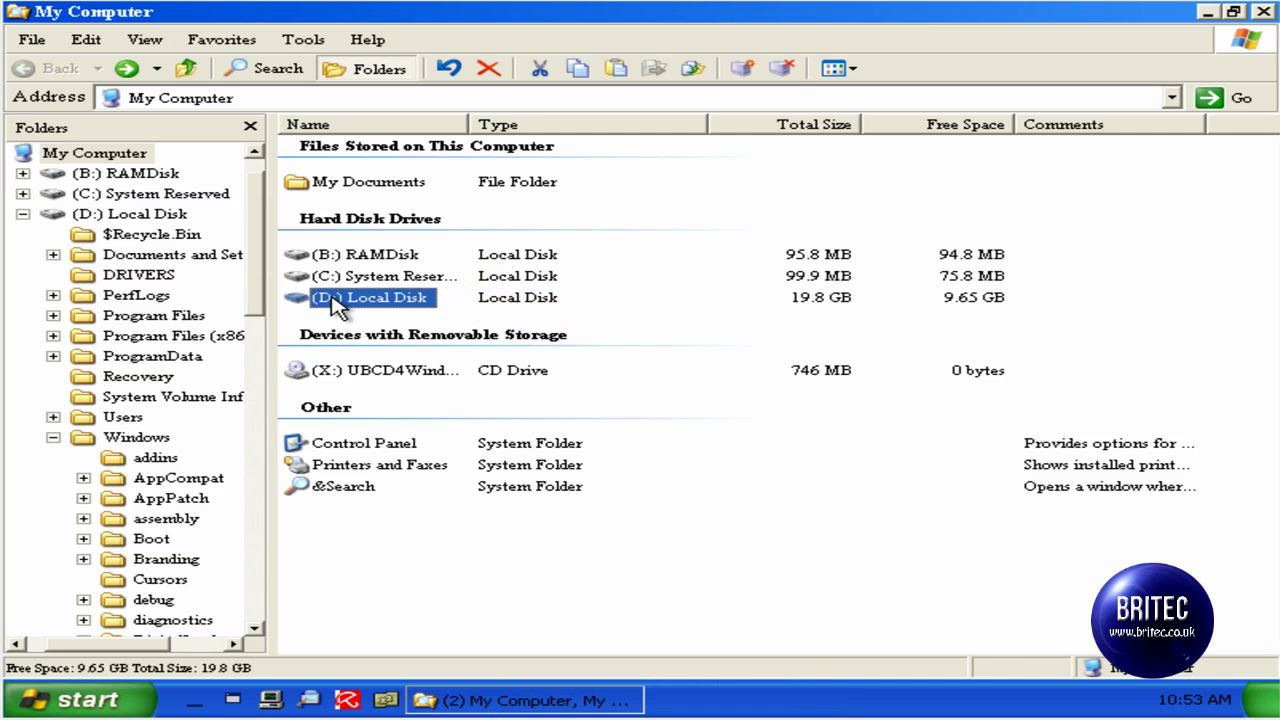
double_click(335, 306)
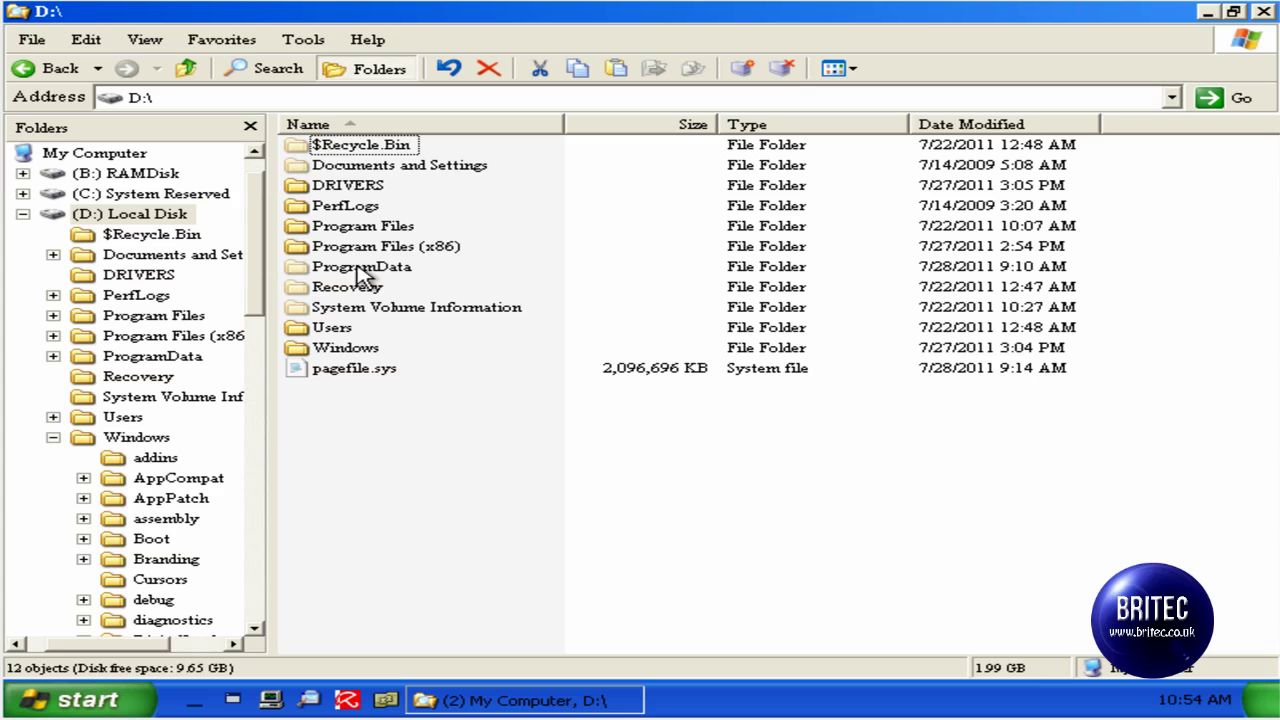
left_click(358, 274)
double_click(358, 274)
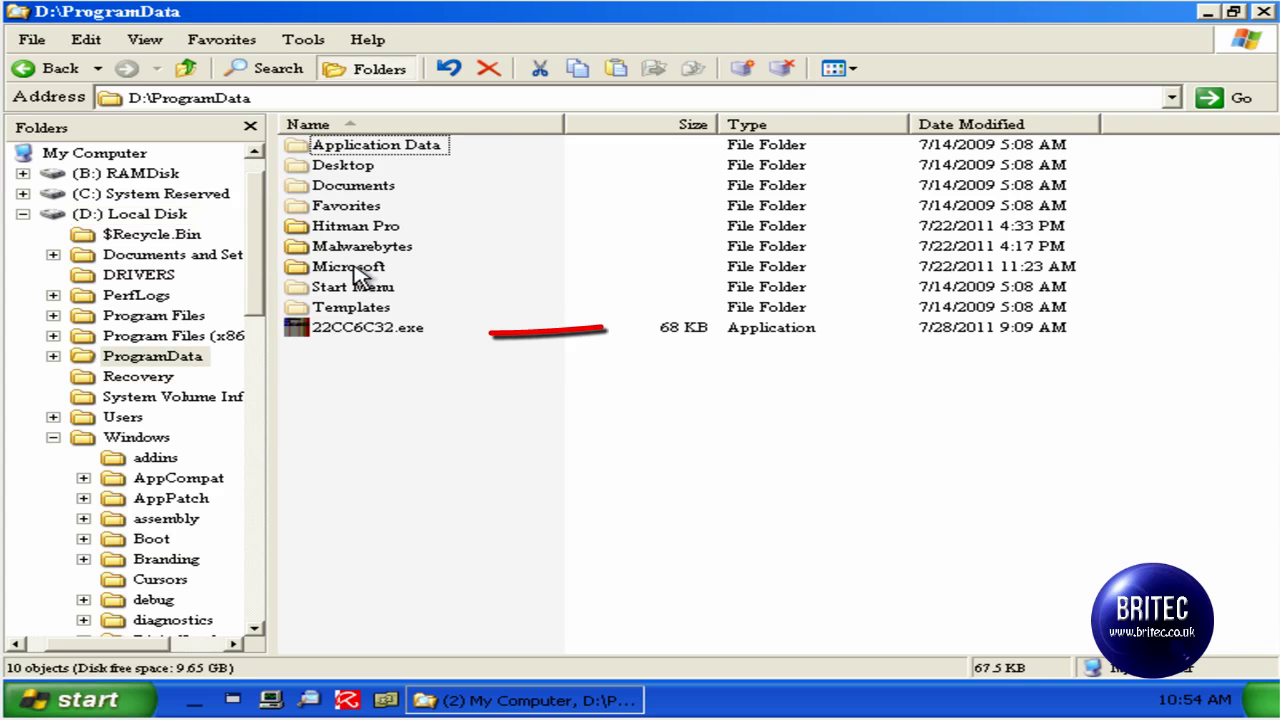
Delete the infected 22CC6C32.exe from the D:\ProgramData folder.
left_click(368, 336)
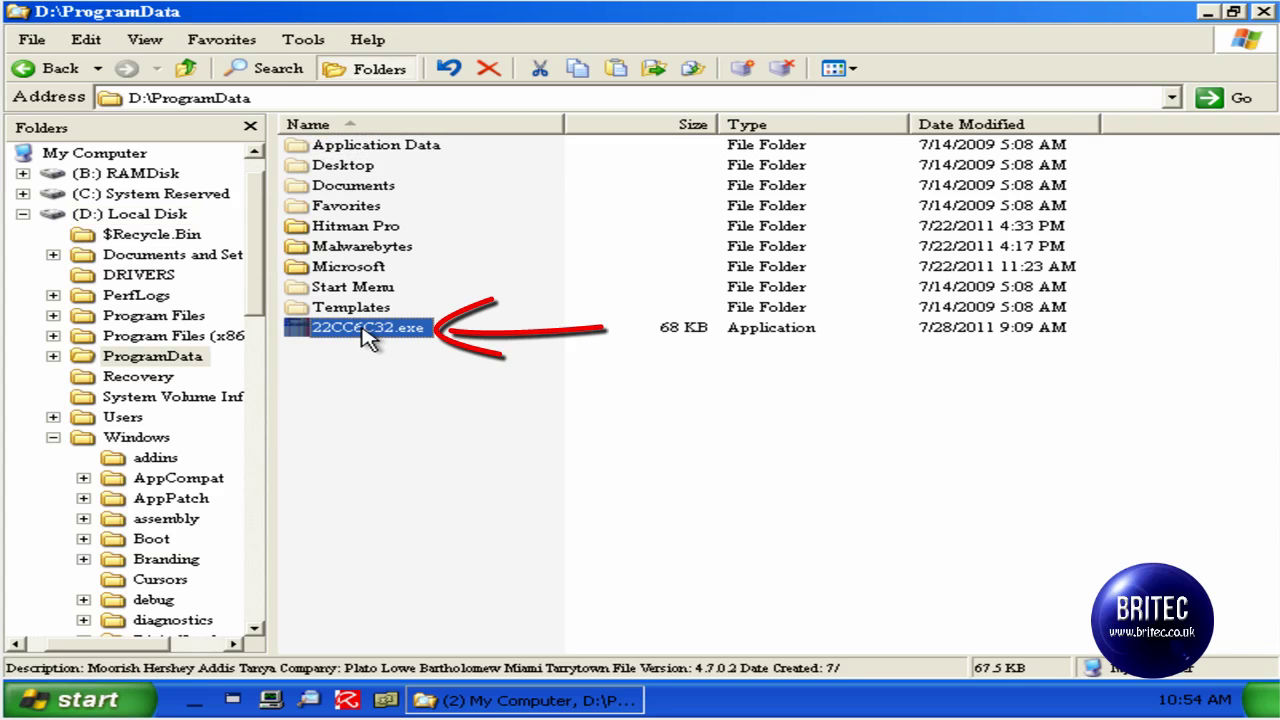
double_click(362, 331)
right_click(360, 330)
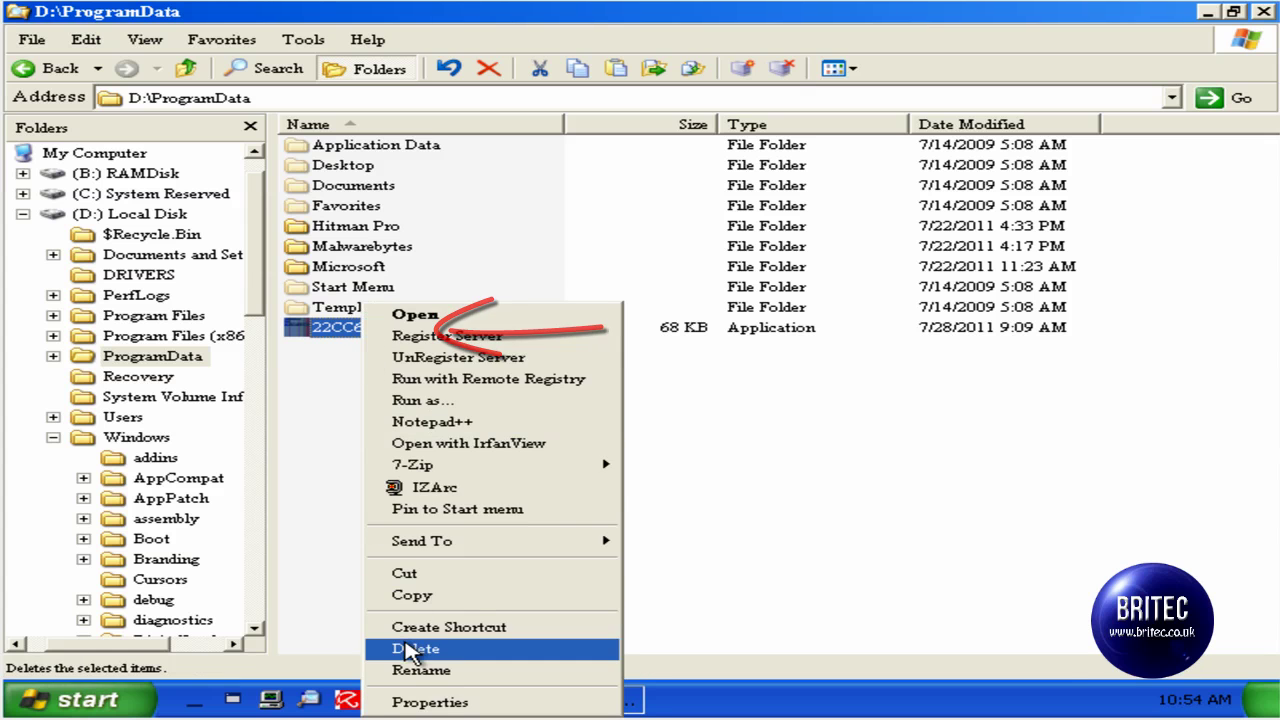
left_click(410, 650)
left_click(763, 371)
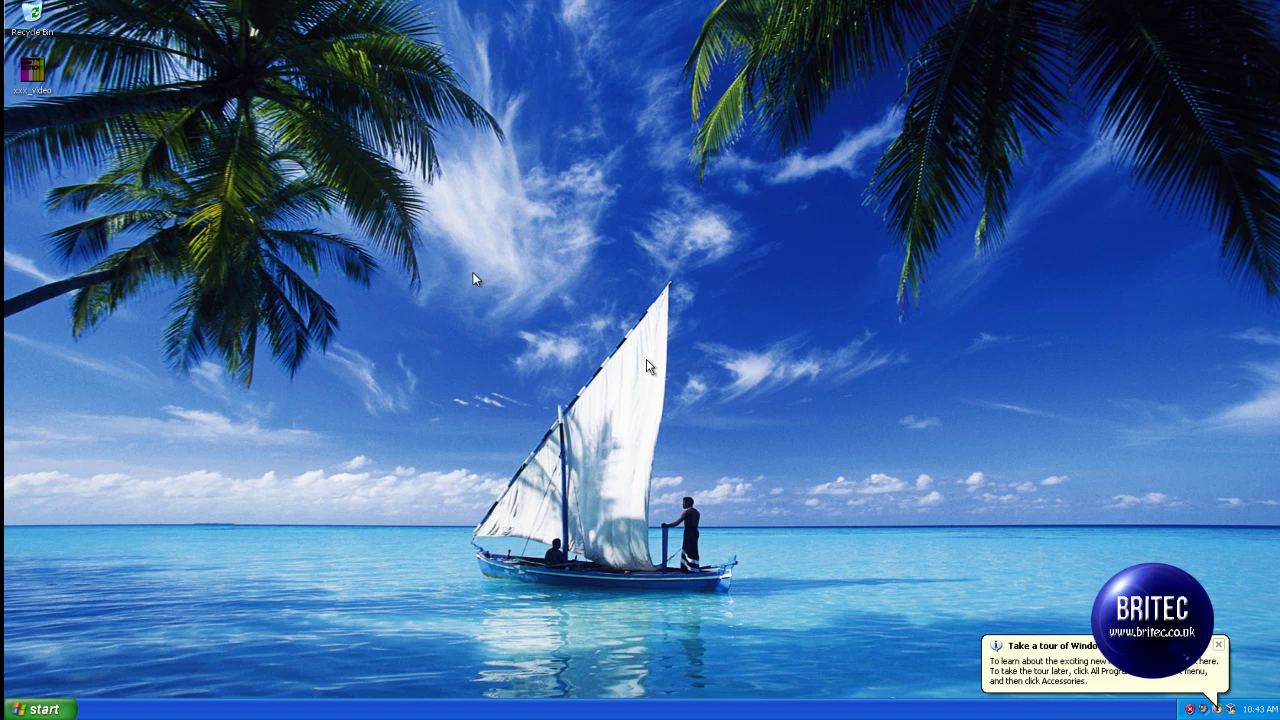